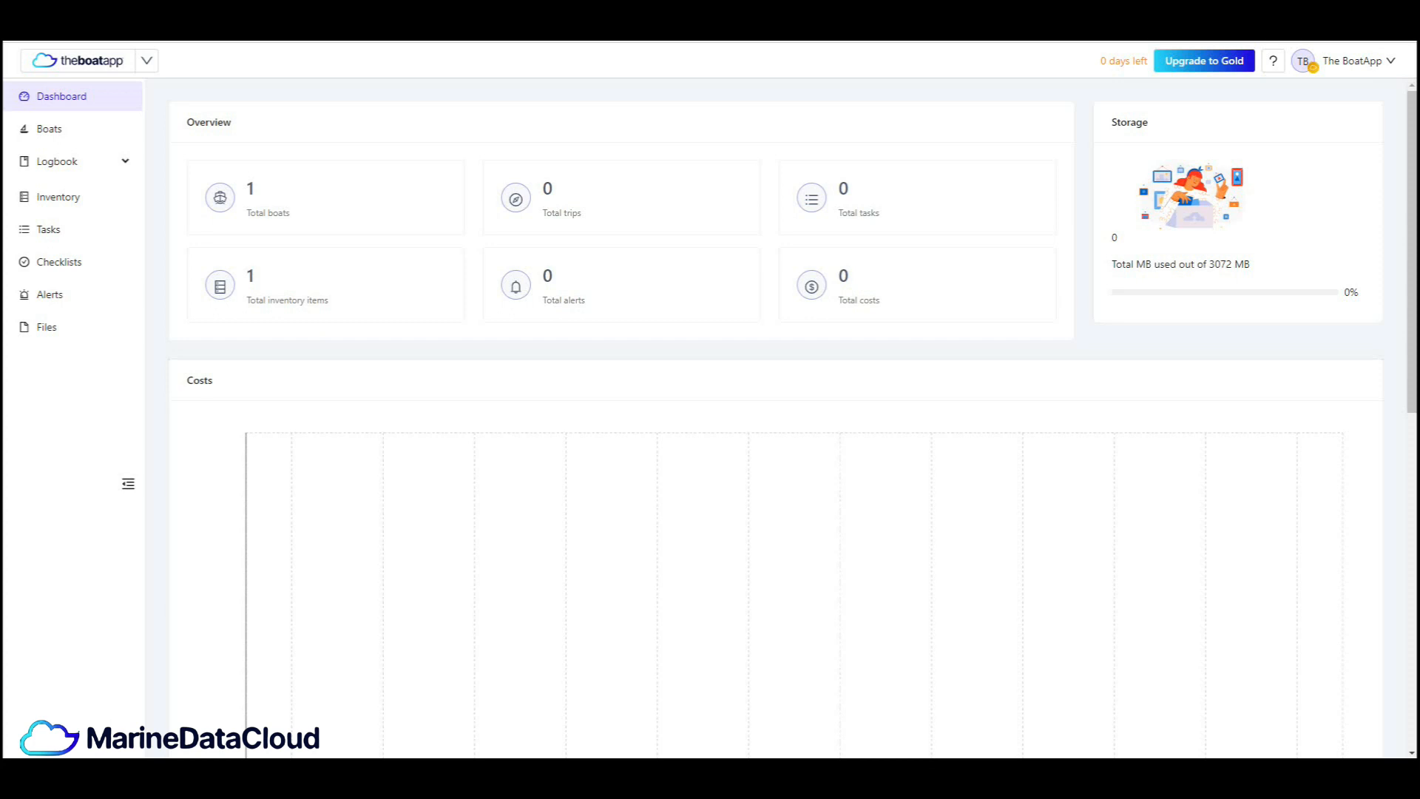
# - Open the form for adding a new task in the Tasks section
pyautogui.moveTo(147, 60)
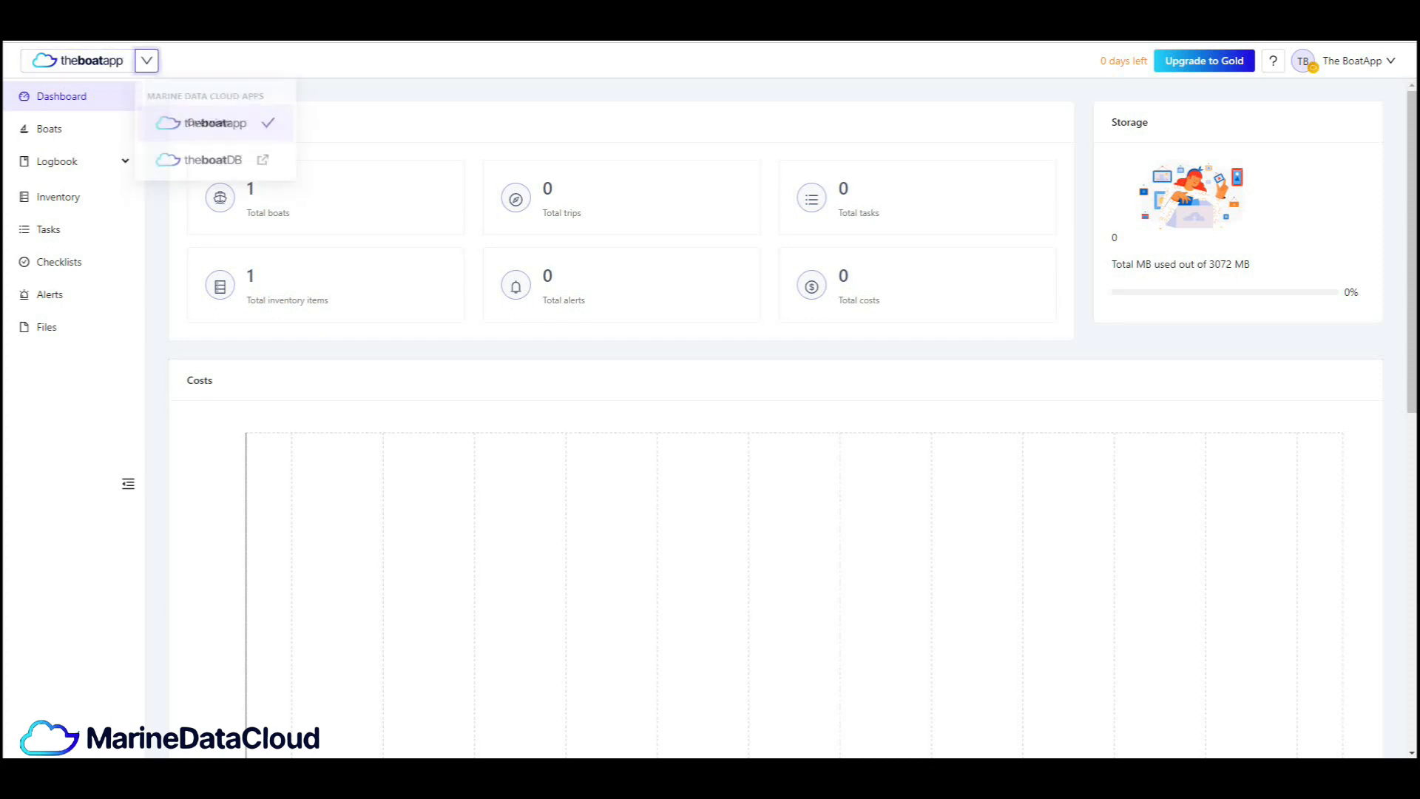
pyautogui.click(215, 127)
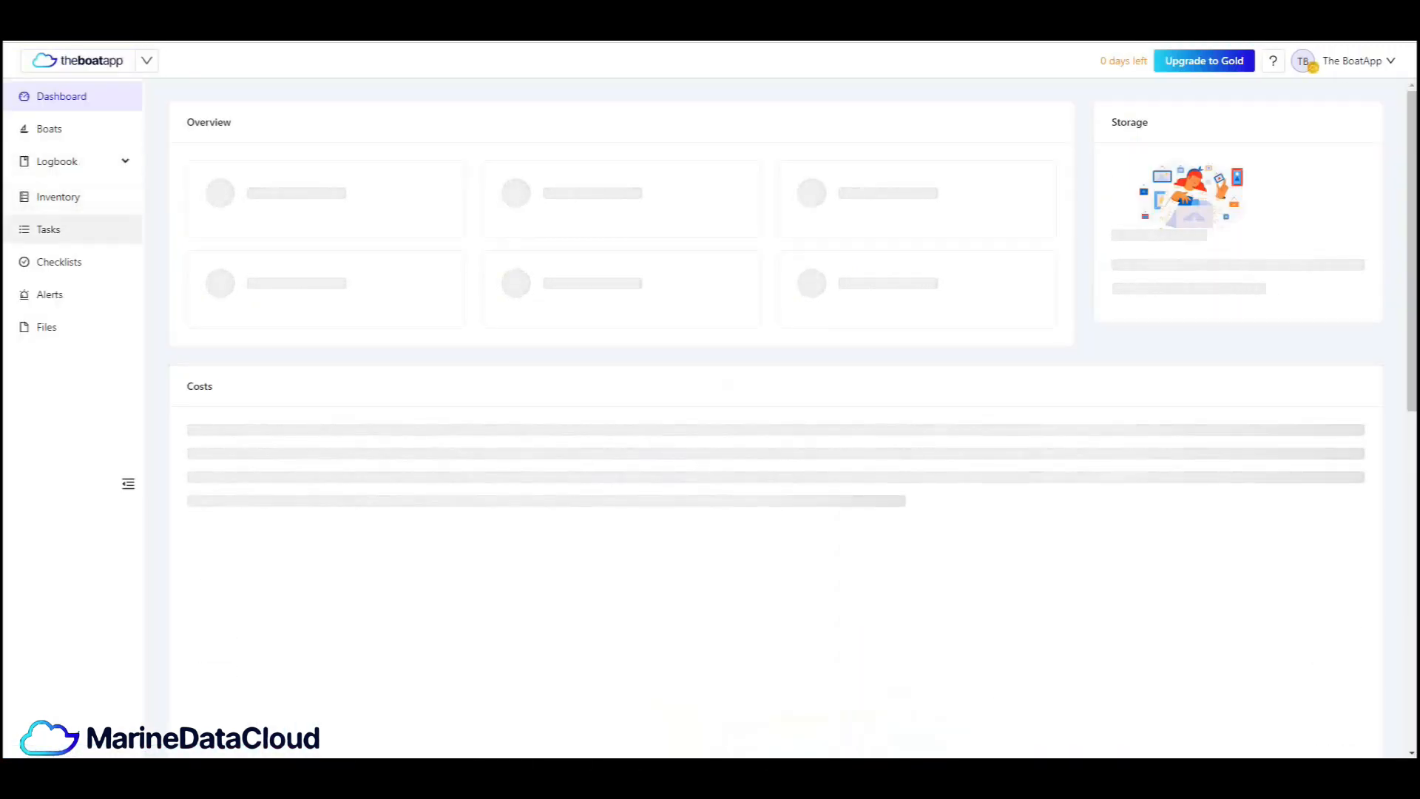
pyautogui.click(49, 229)
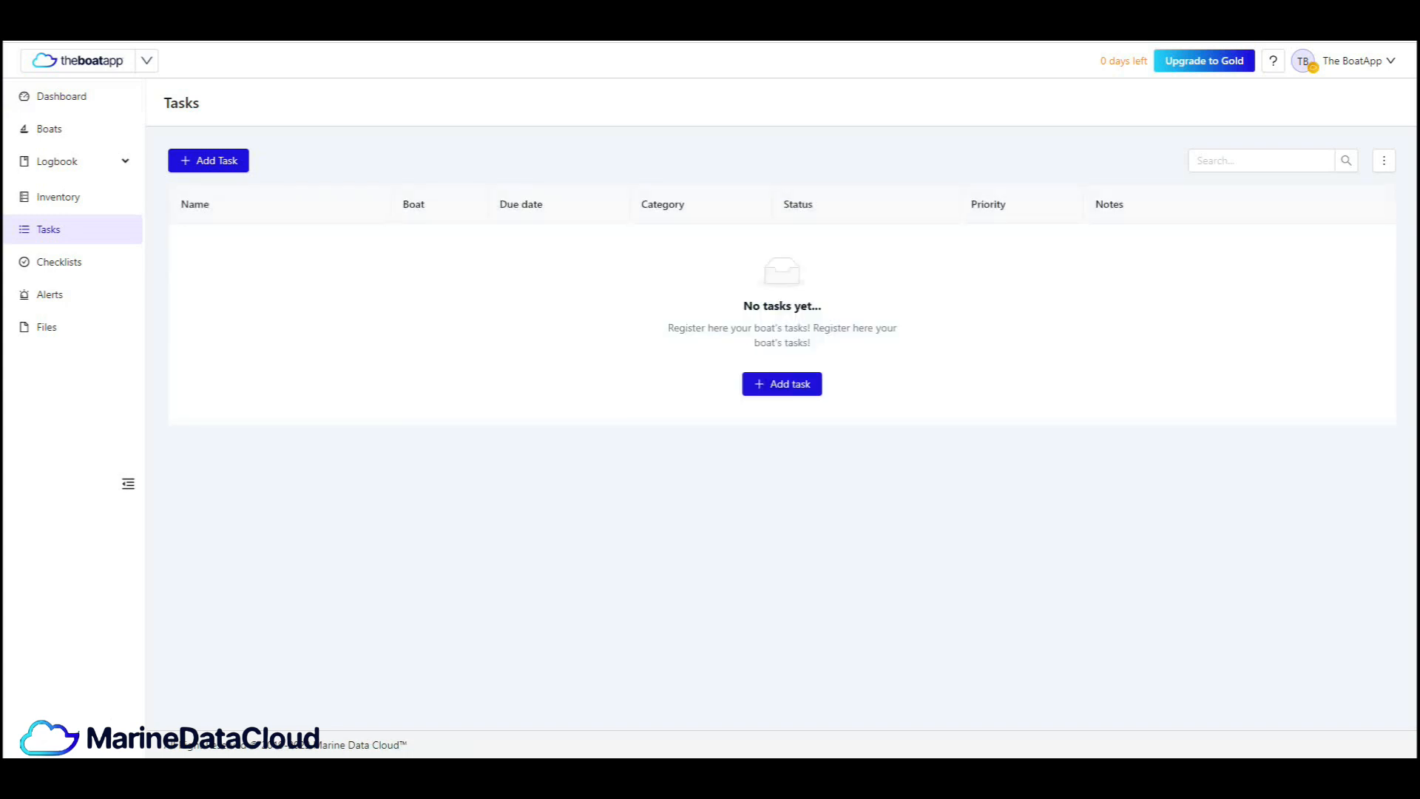
pyautogui.click(782, 384)
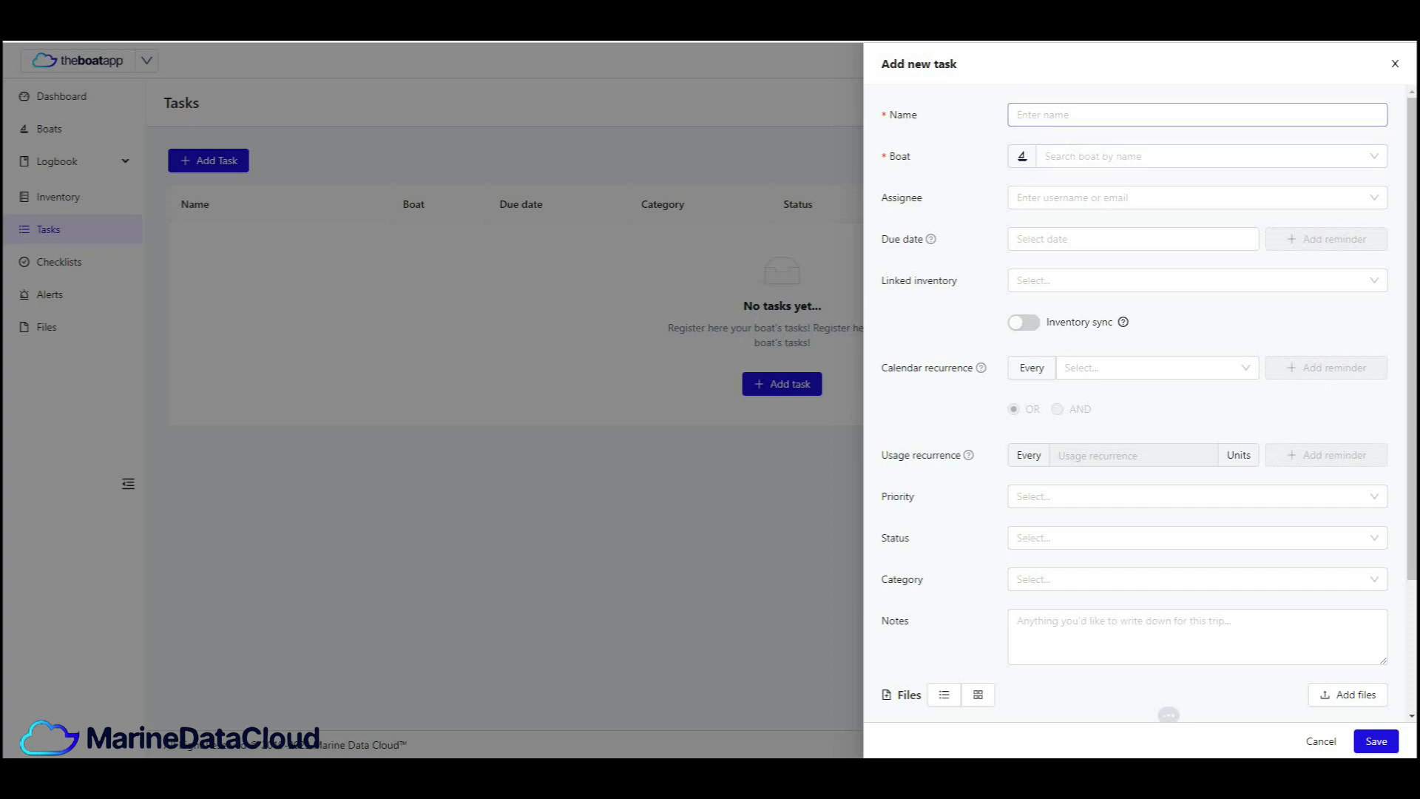
pyautogui.scroll(-3, 1139, 415)
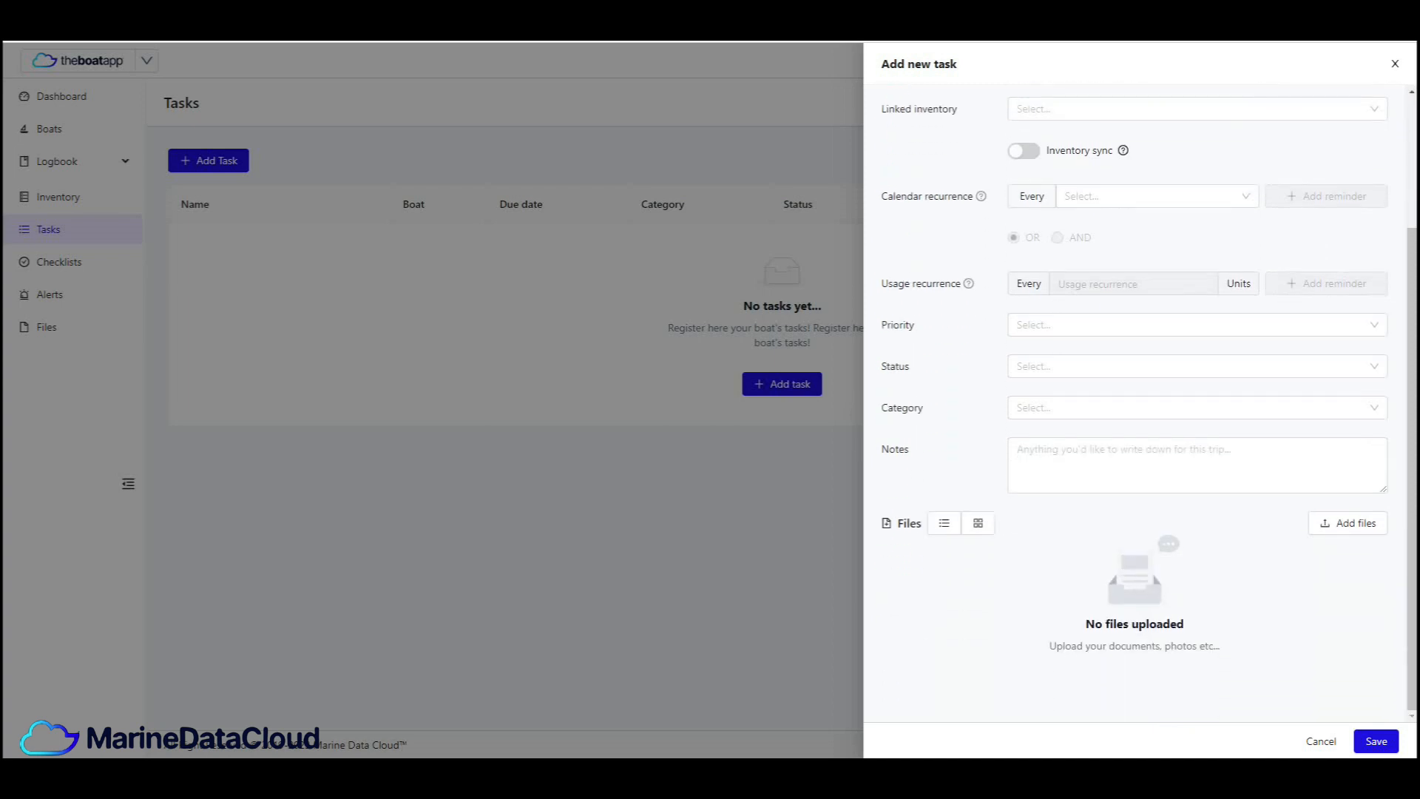
pyautogui.scroll(3, 1139, 414)
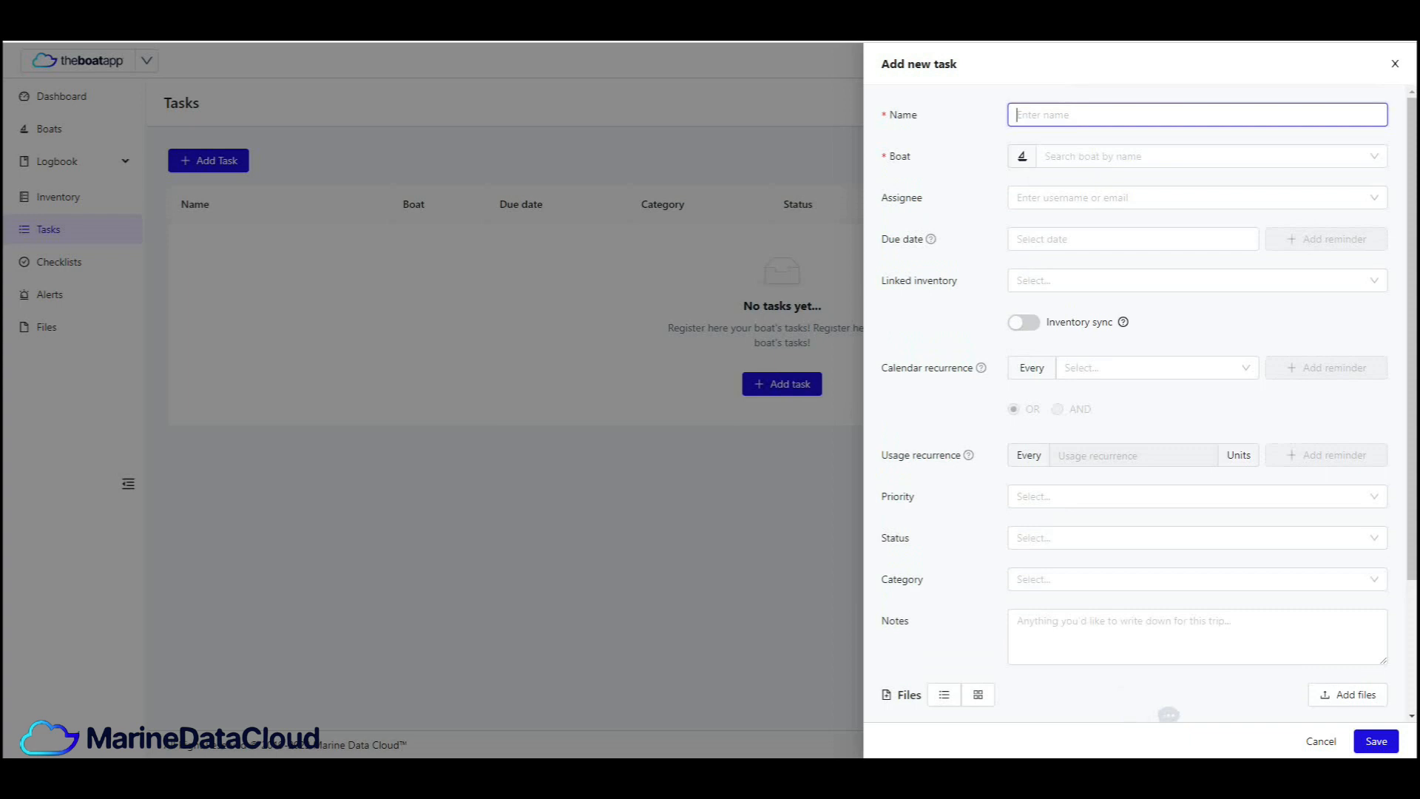
# - Name the new task "Change Oi lFilter" and assign it to the boat with the UK flag
pyautogui.write('Change OilFilter')
pyautogui.click(1067, 115)
pyautogui.click(1118, 155)
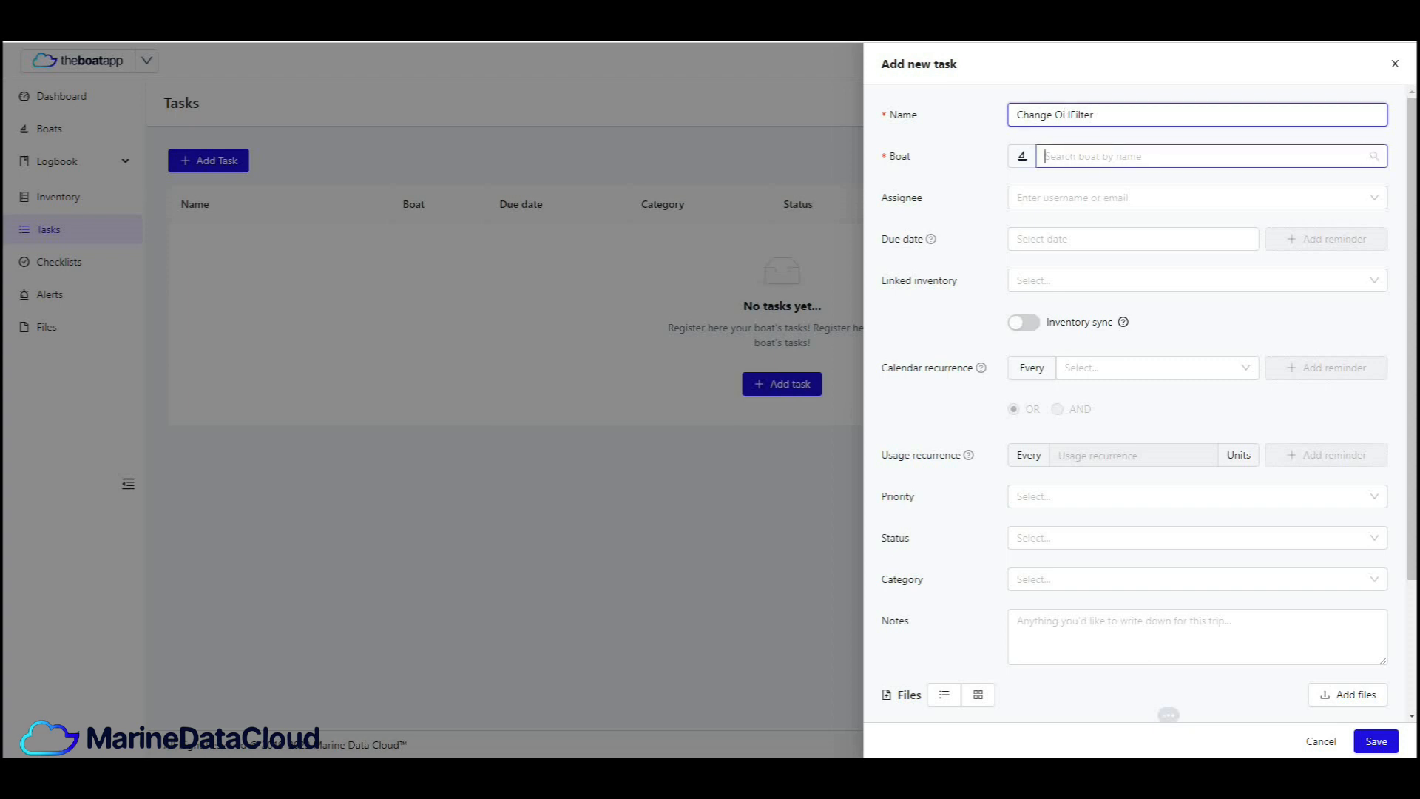
pyautogui.click(1110, 185)
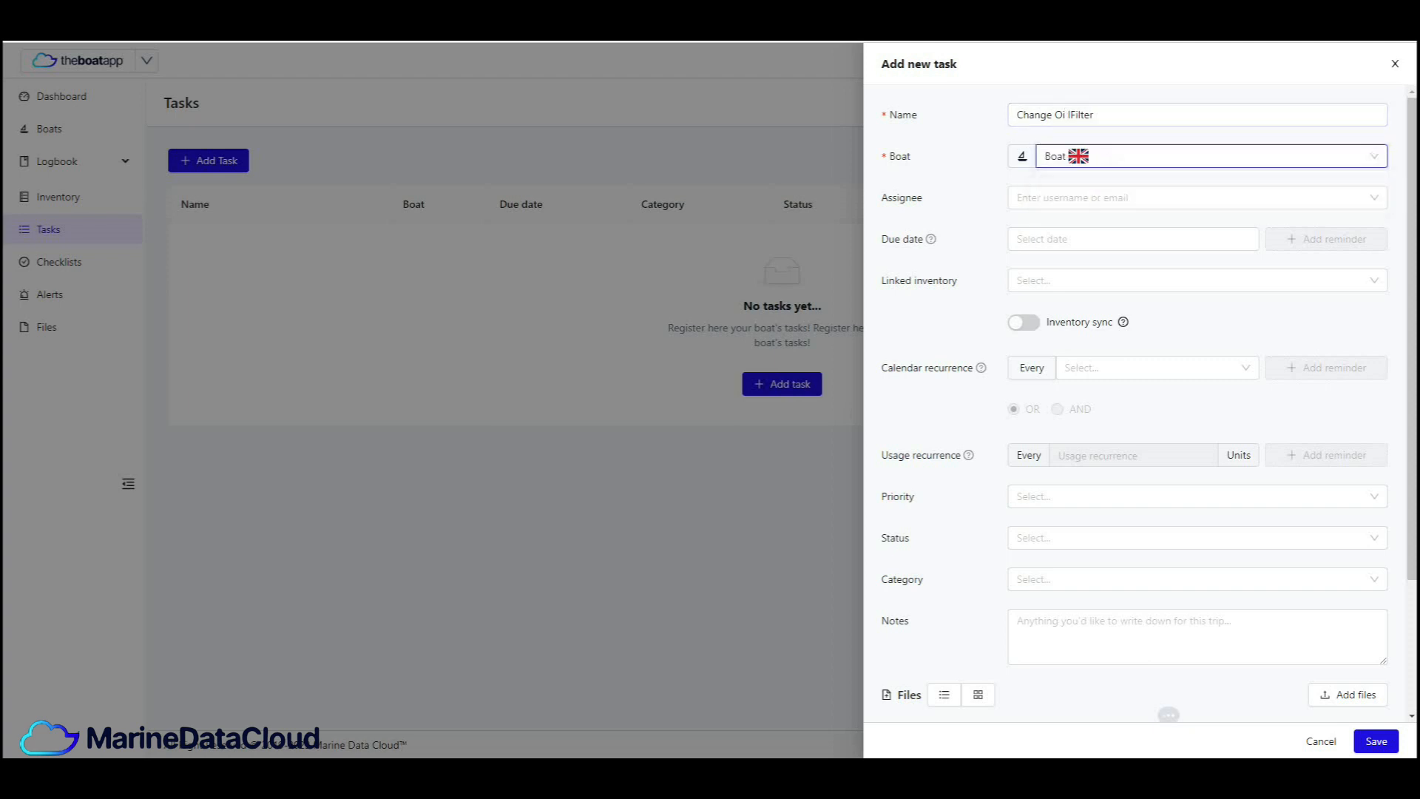
# - Search for the assignee by first name and assign the task to the matching user
pyautogui.click(1110, 198)
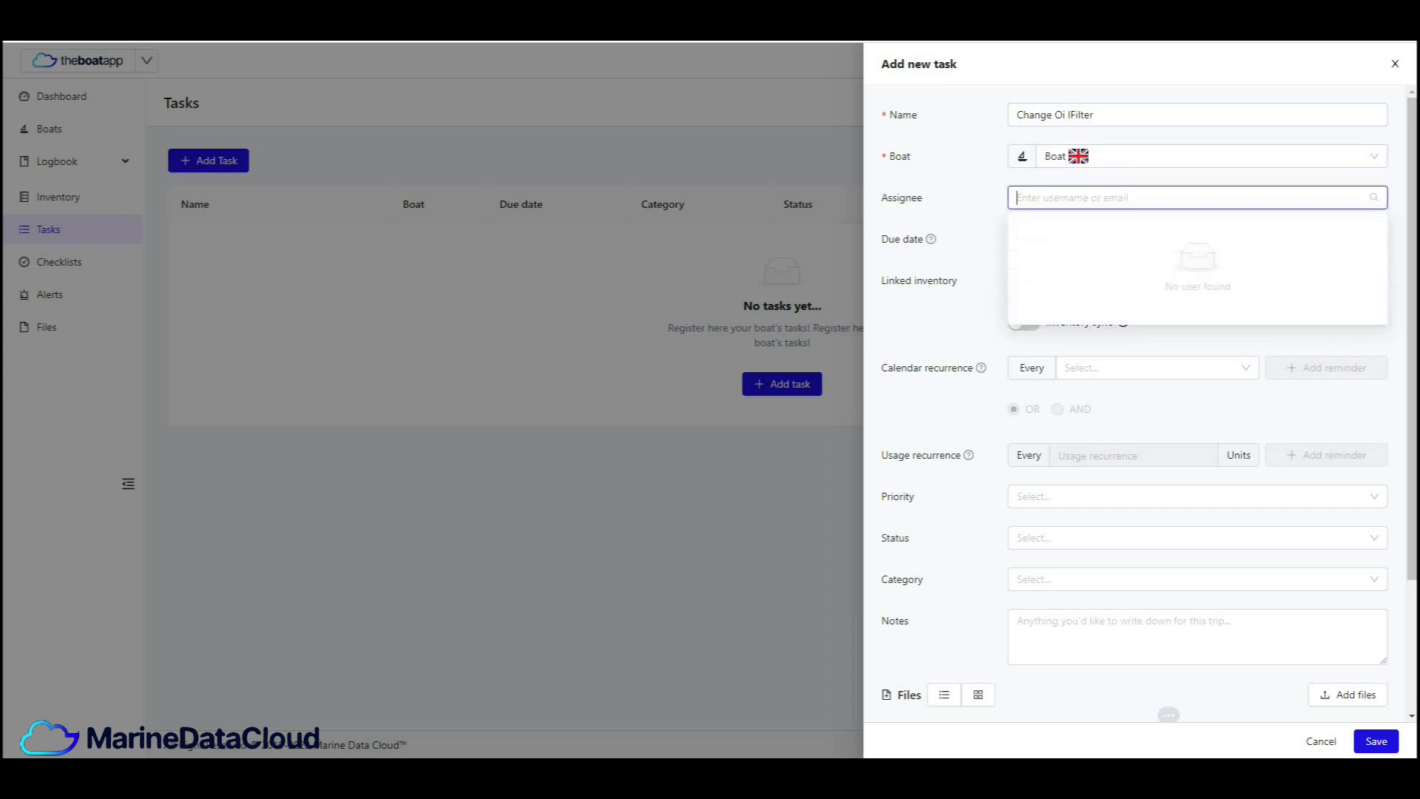
pyautogui.write('George')
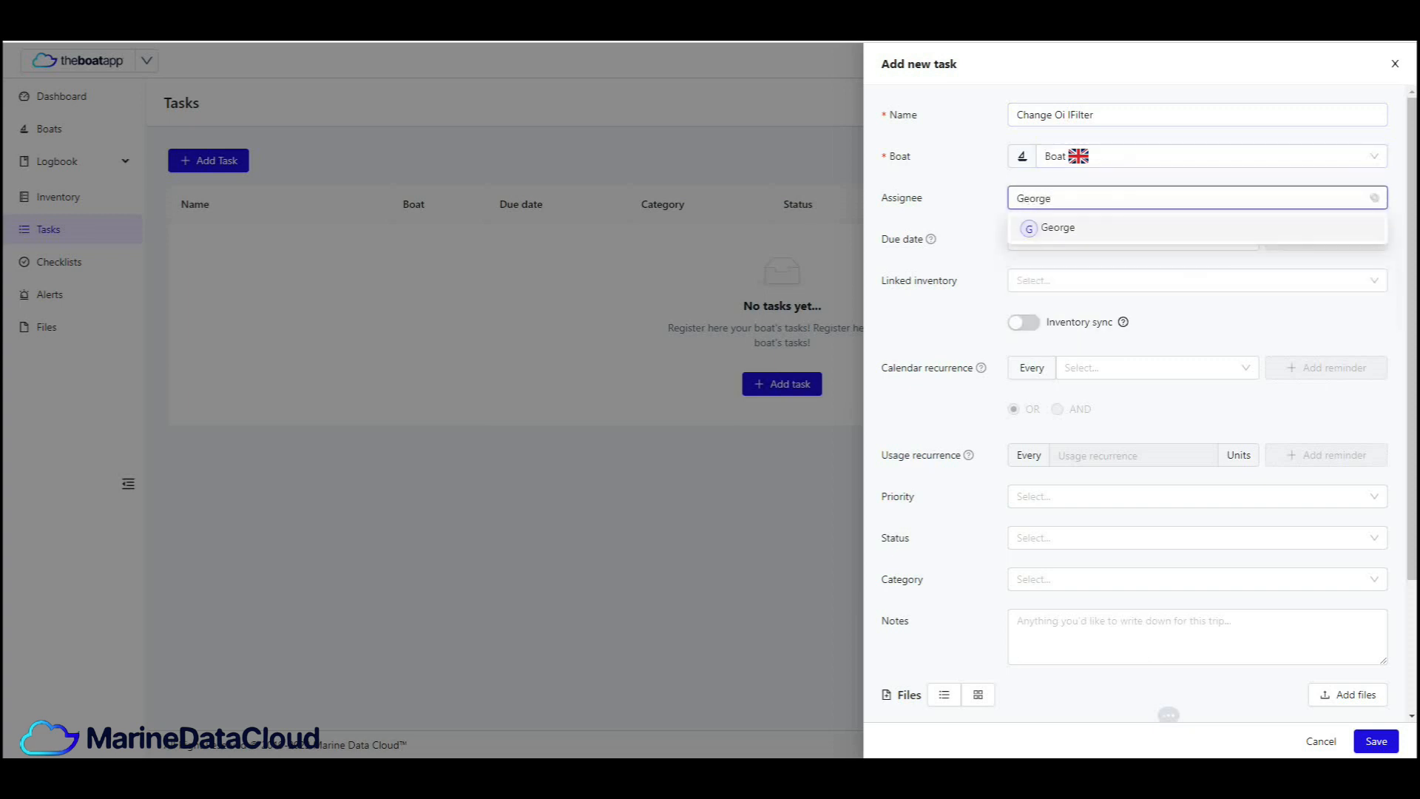
pyautogui.press('Return')
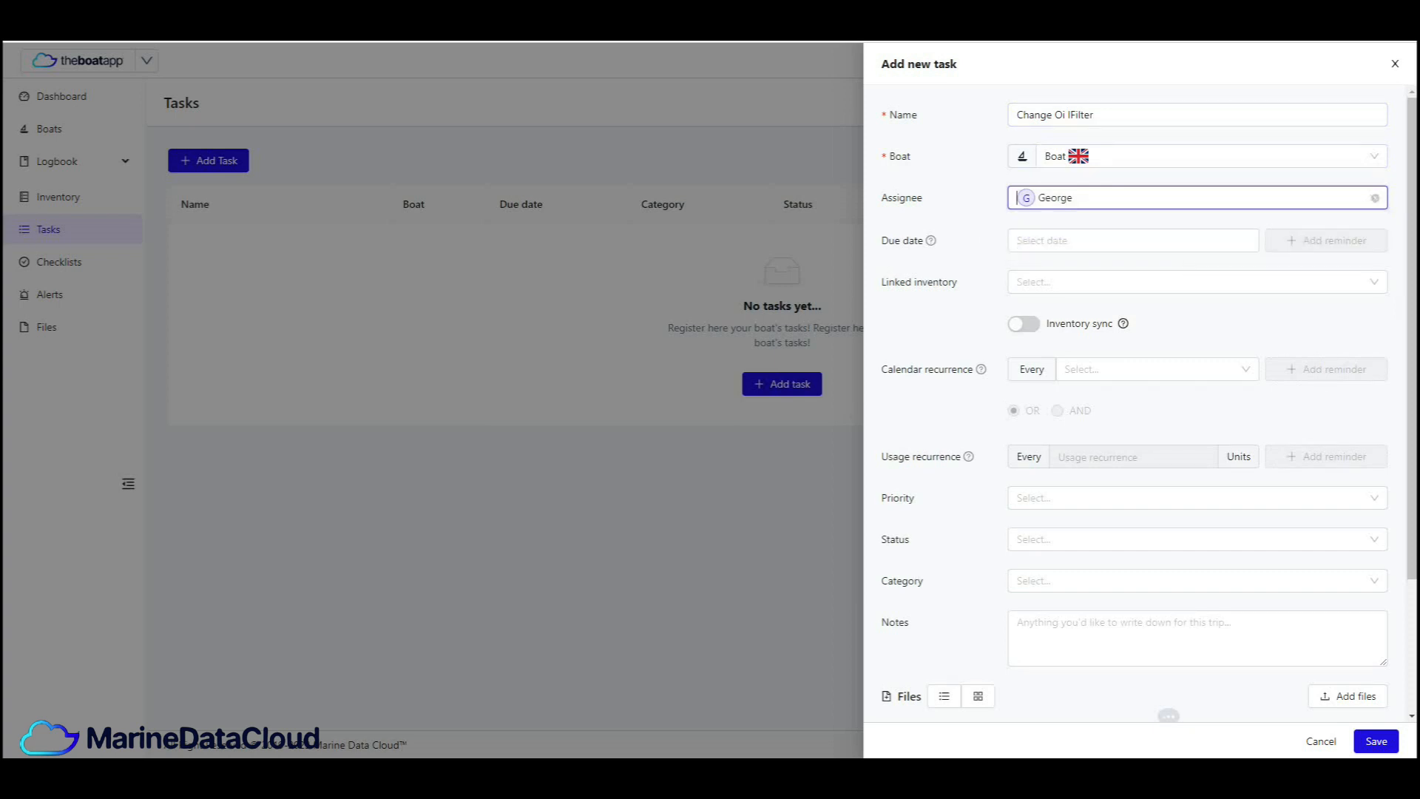
pyautogui.click(1073, 197)
pyautogui.click(1072, 230)
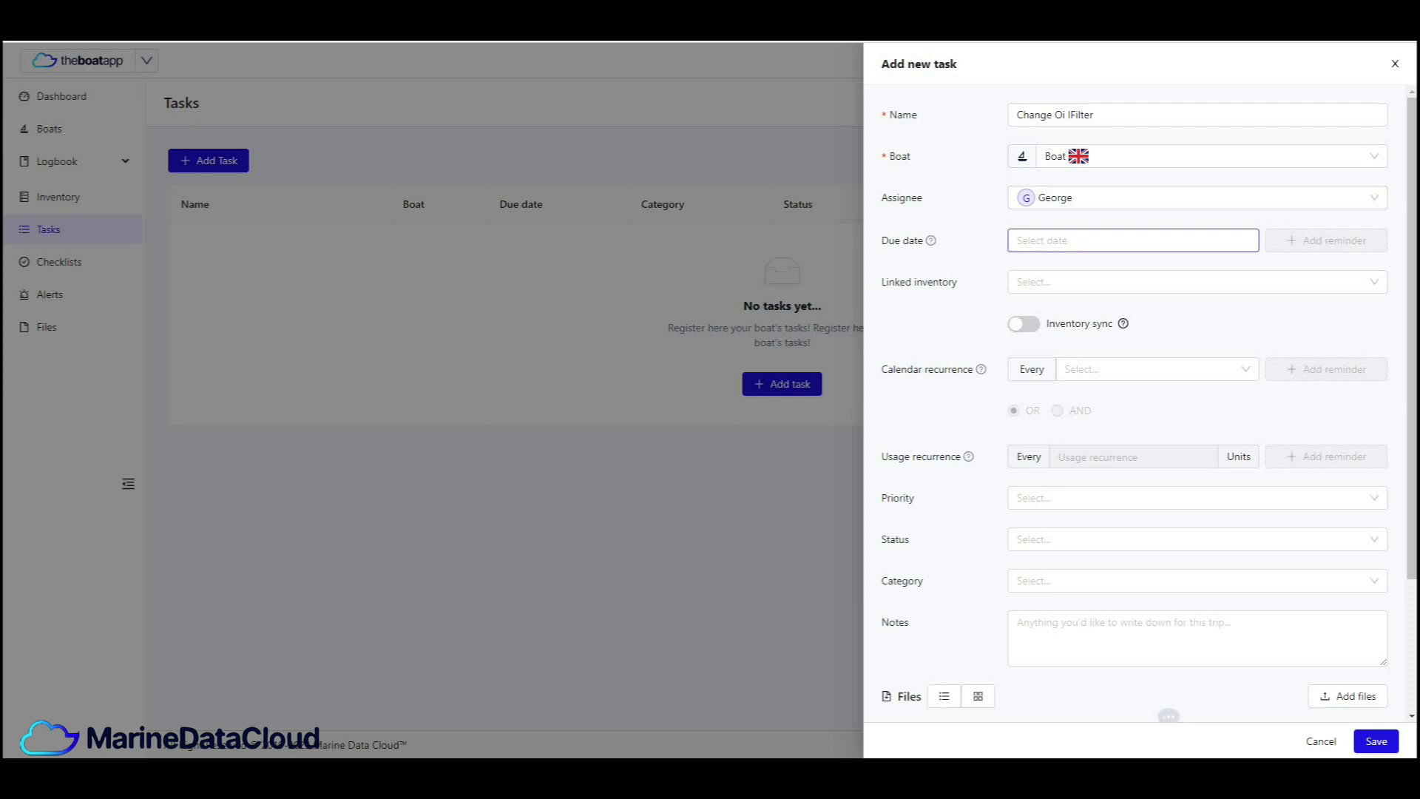
# - Set the task's due date to 30/03/2023 15:00 with a reminder 1 day in advance
pyautogui.click(1073, 240)
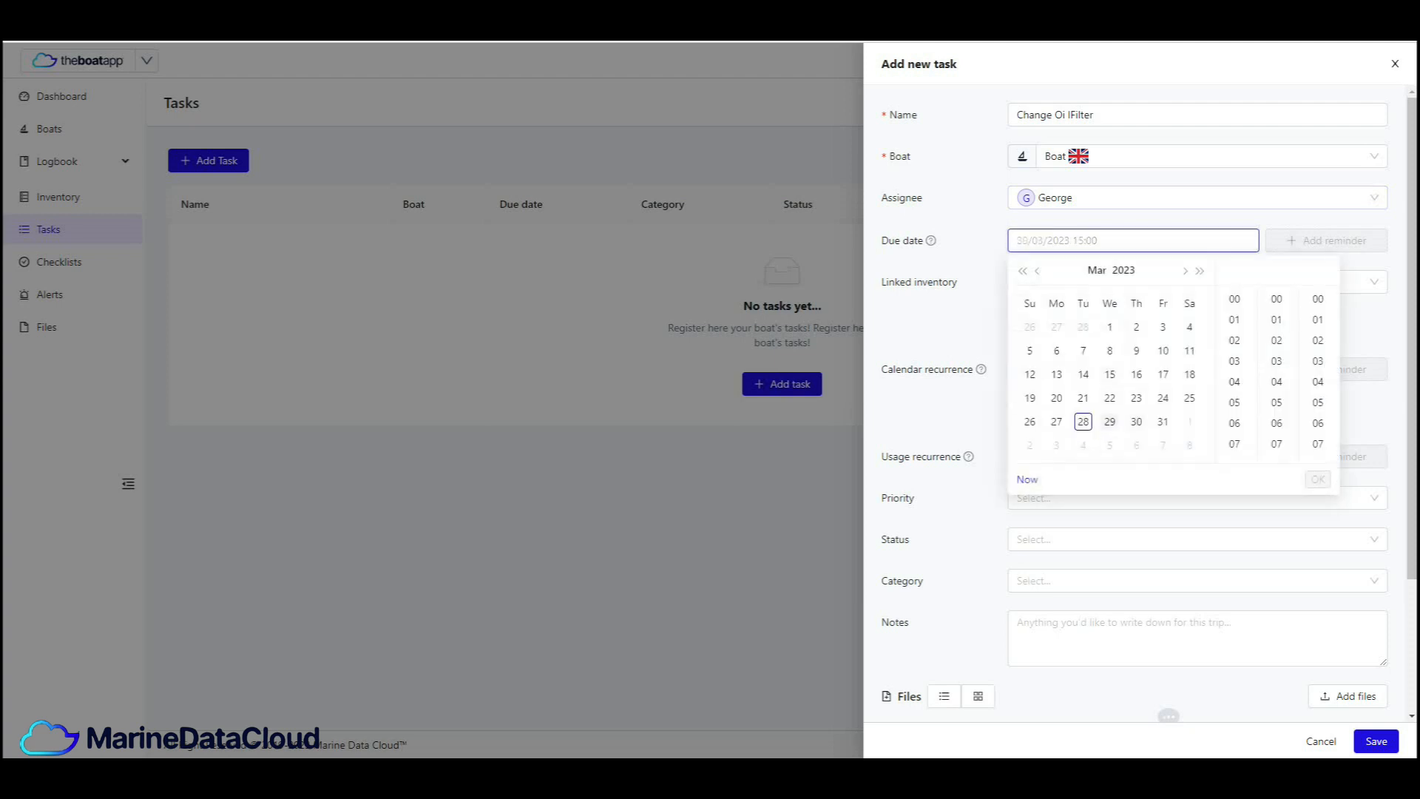
pyautogui.click(1136, 421)
pyautogui.click(1318, 480)
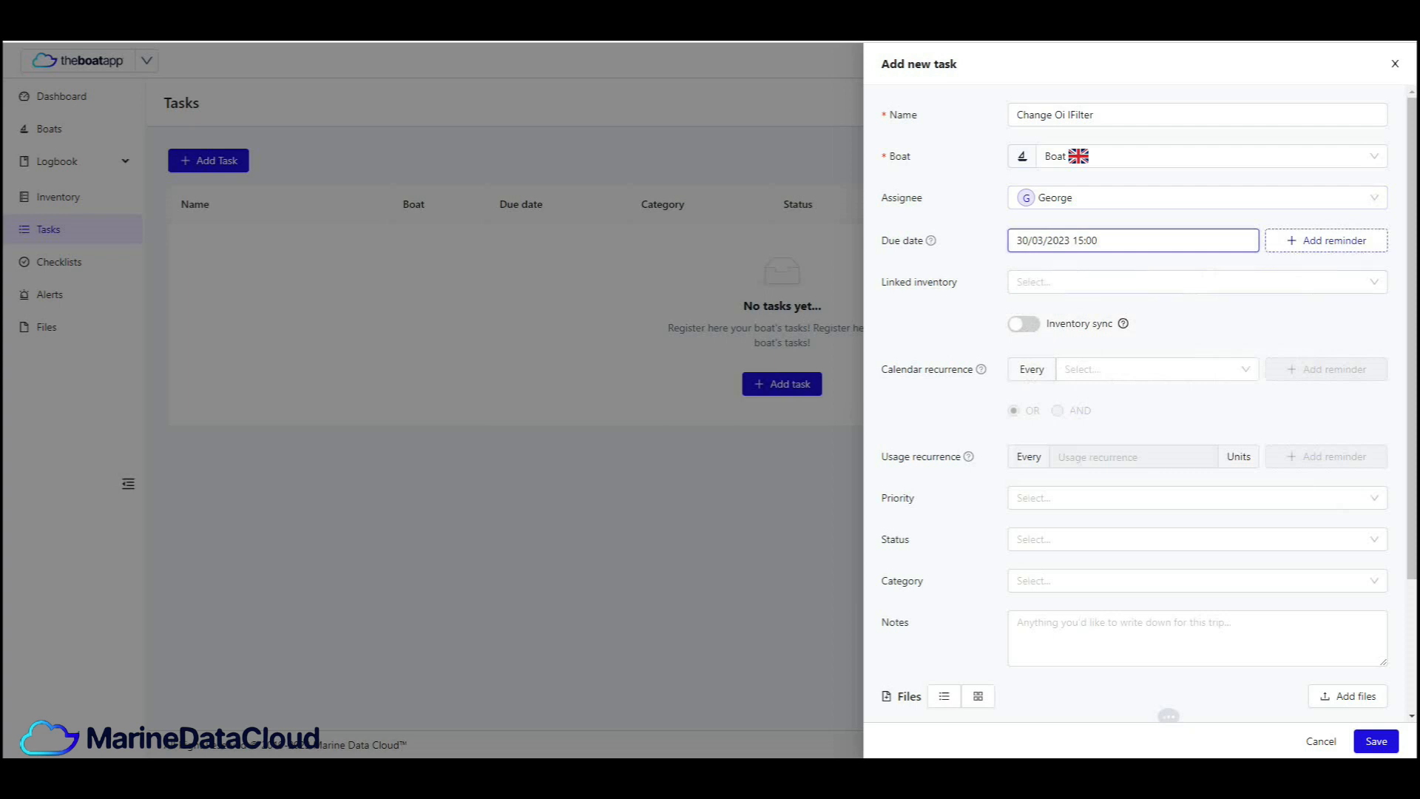
pyautogui.click(1326, 240)
pyautogui.click(1326, 240)
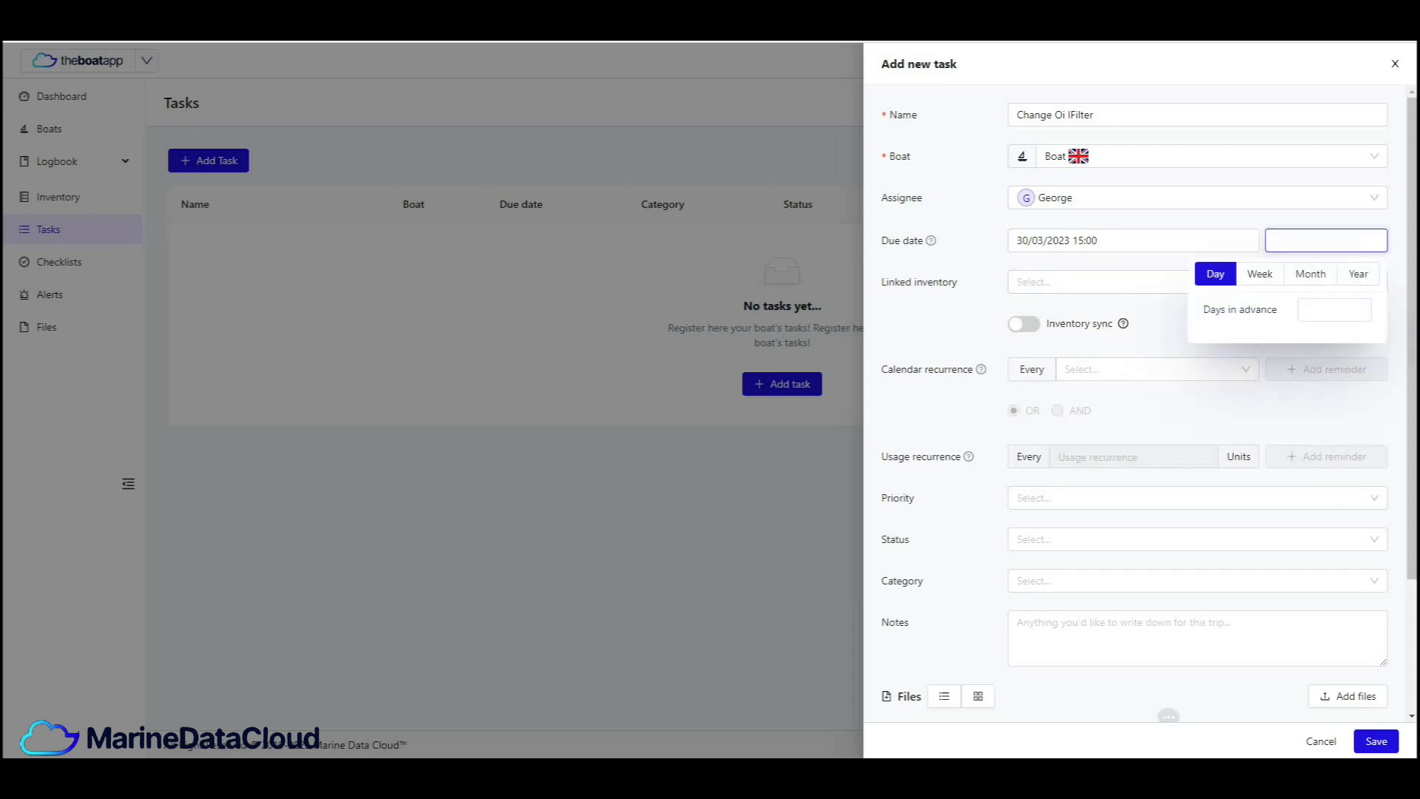
pyautogui.click(1335, 310)
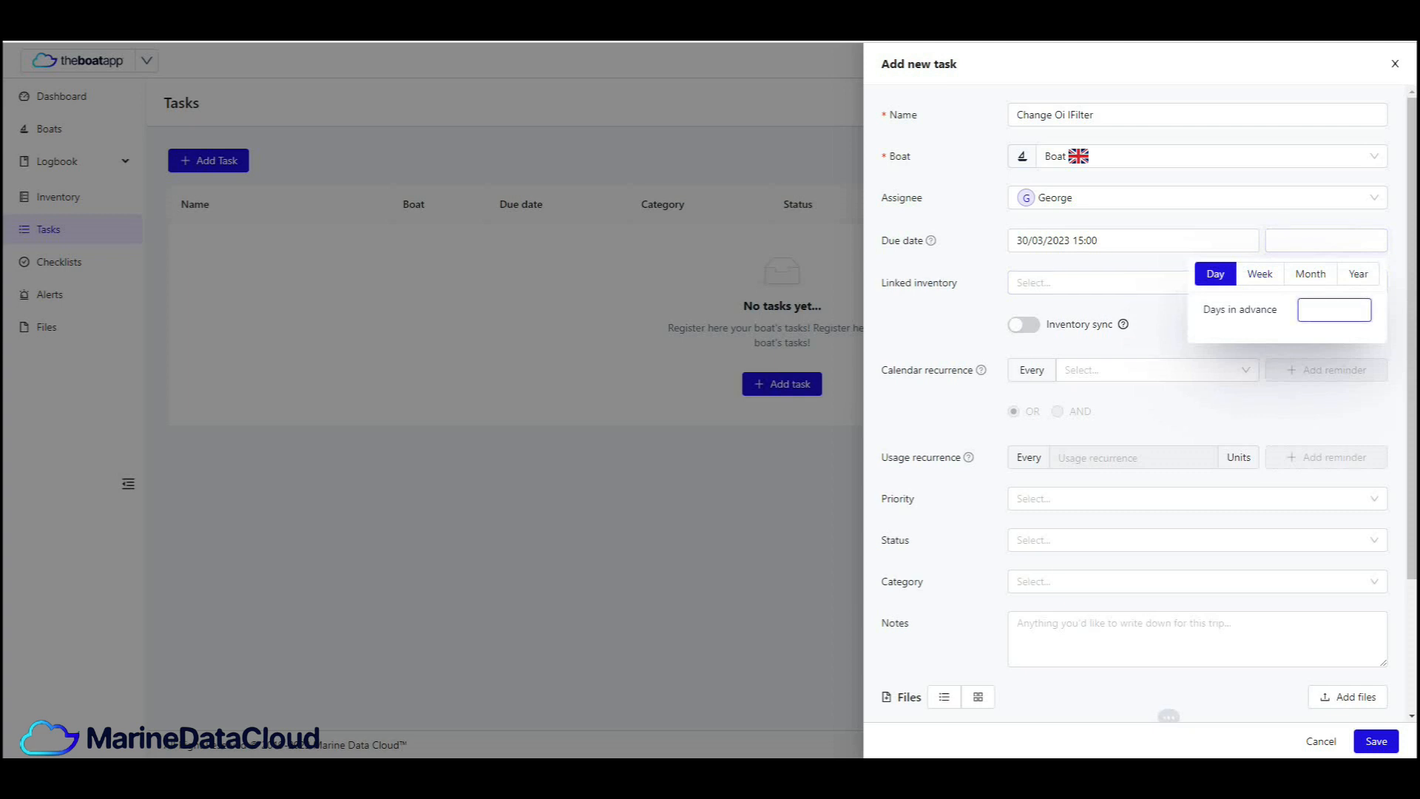
pyautogui.write('1')
pyautogui.click(1326, 240)
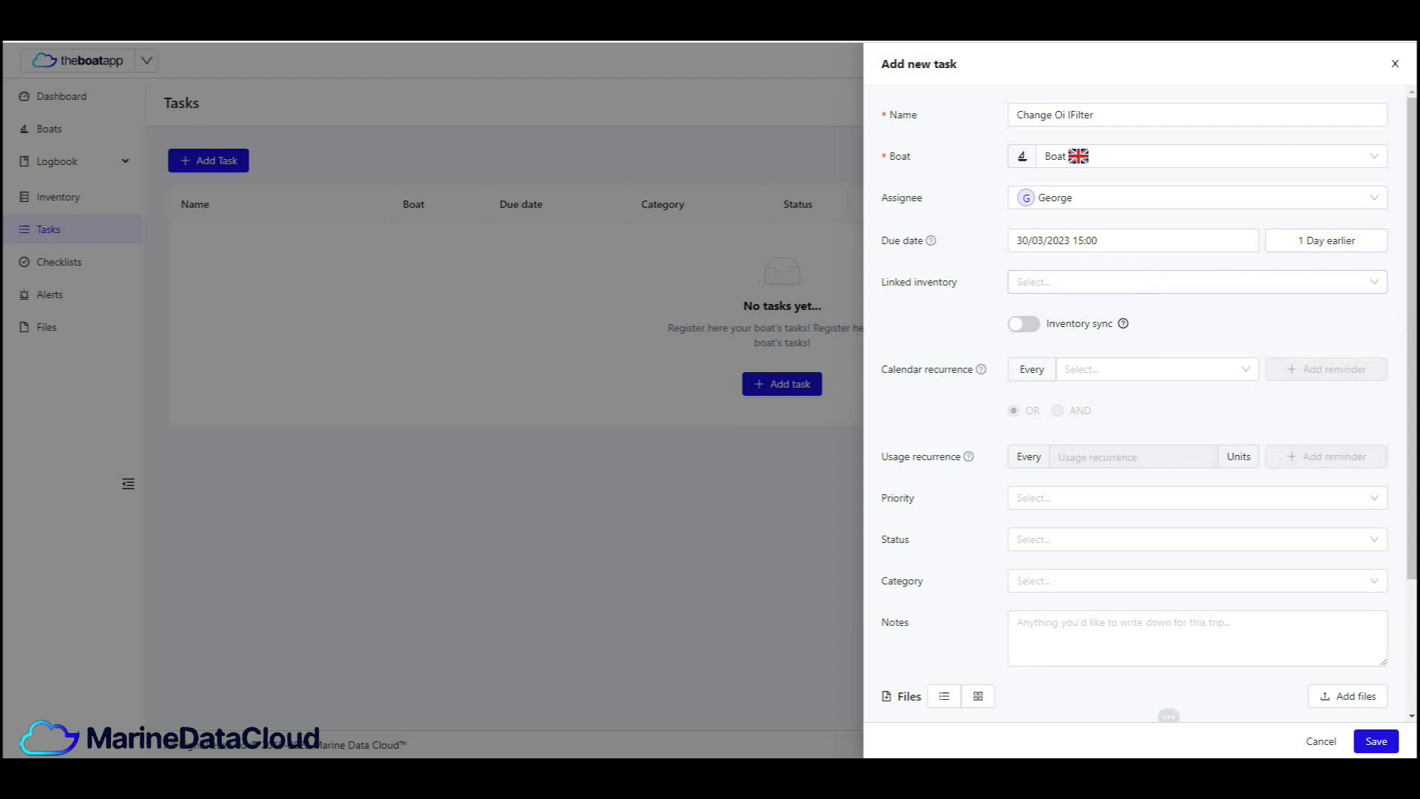
# - Link the oil filter inventory item to the task and enable inventory sync
pyautogui.click(1158, 282)
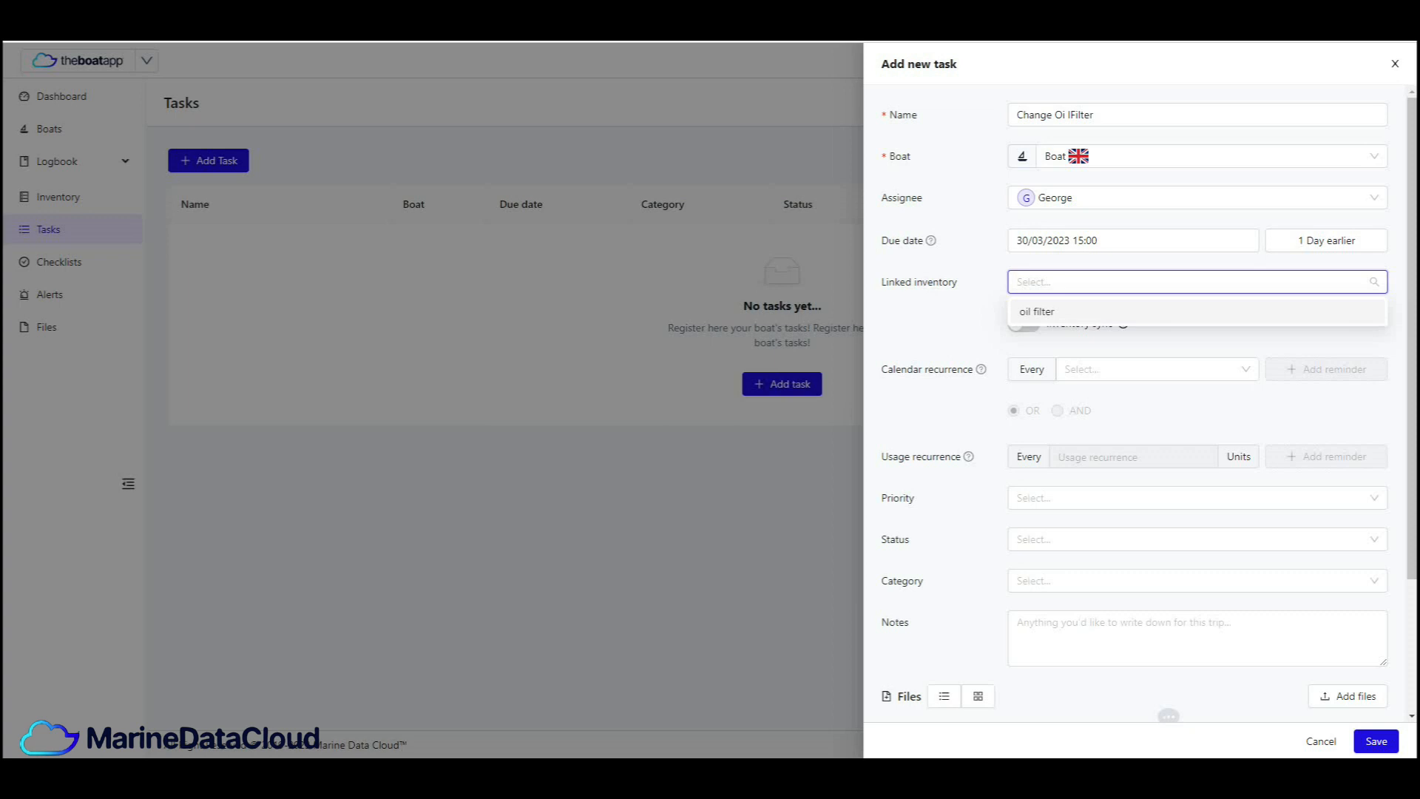
pyautogui.click(1158, 312)
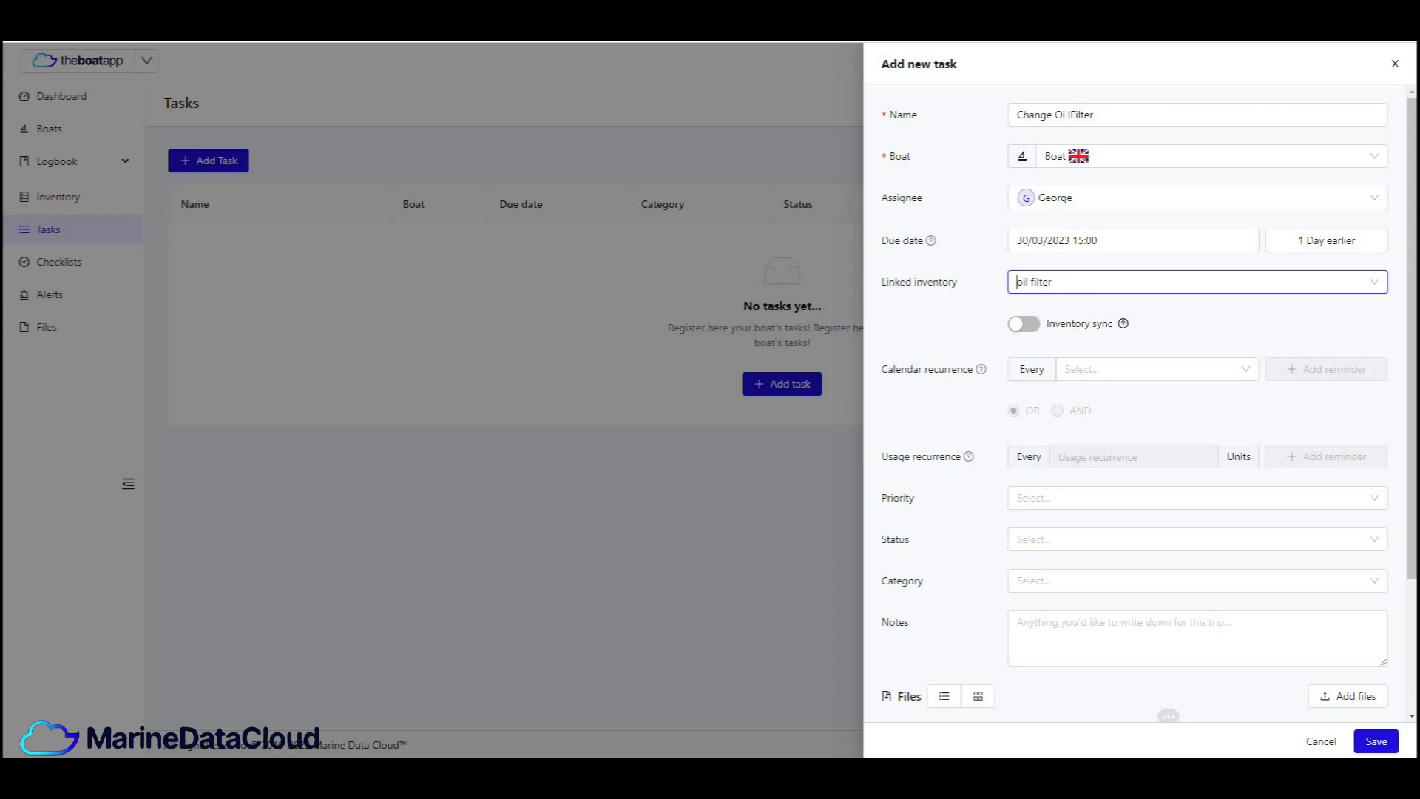
pyautogui.click(1023, 324)
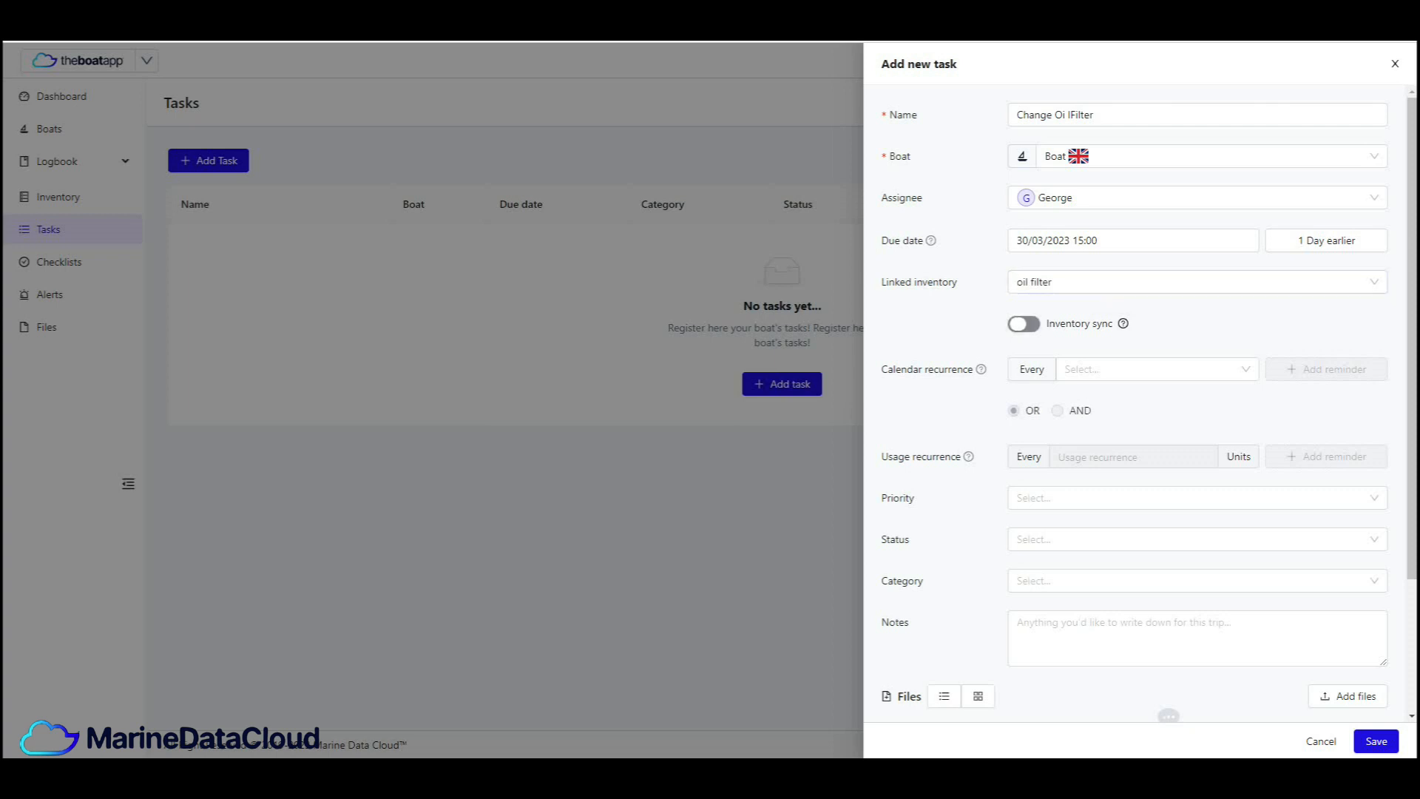
# - Set the calendar recurrence to Monthly with a reminder 1 day earlier
pyautogui.scroll(-1, 1154, 296)
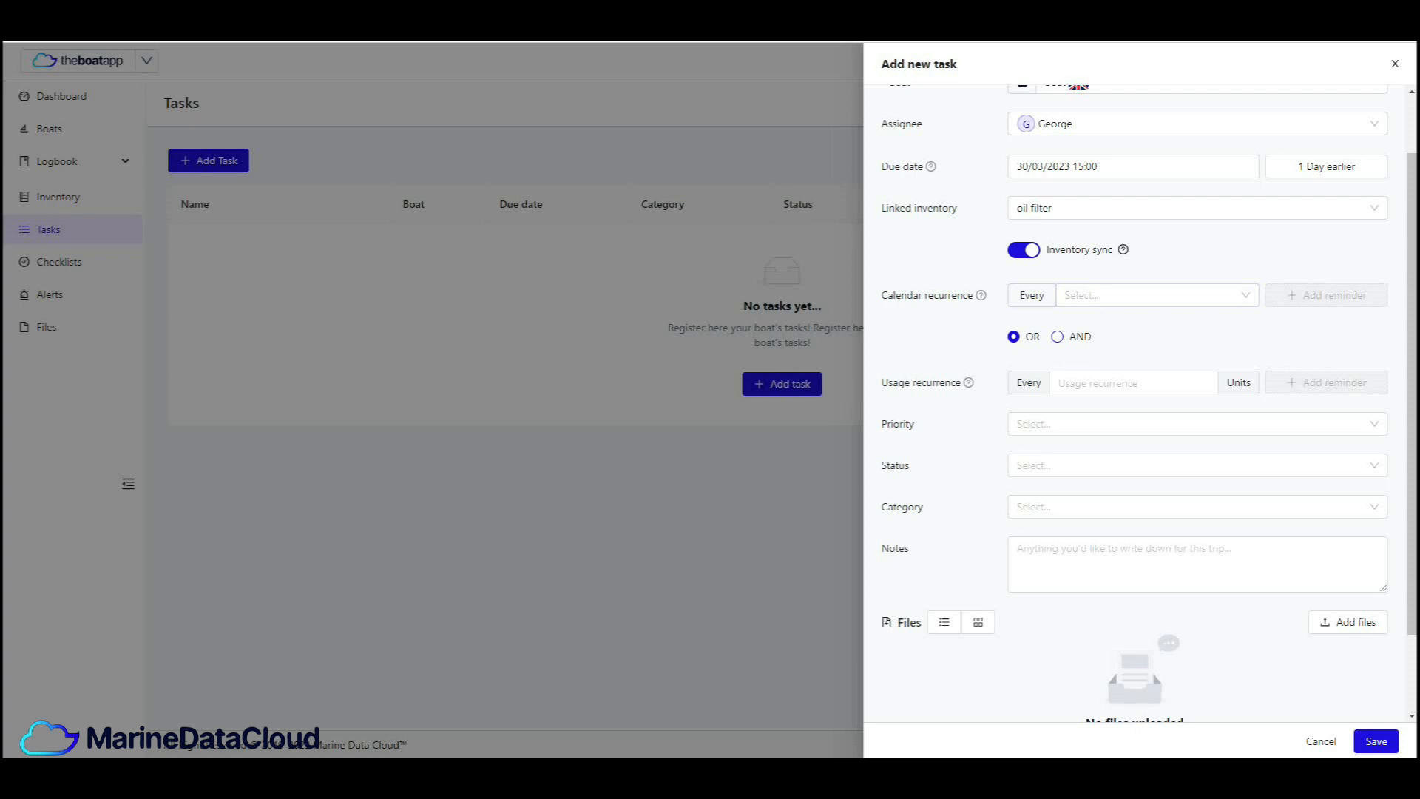
pyautogui.click(1125, 295)
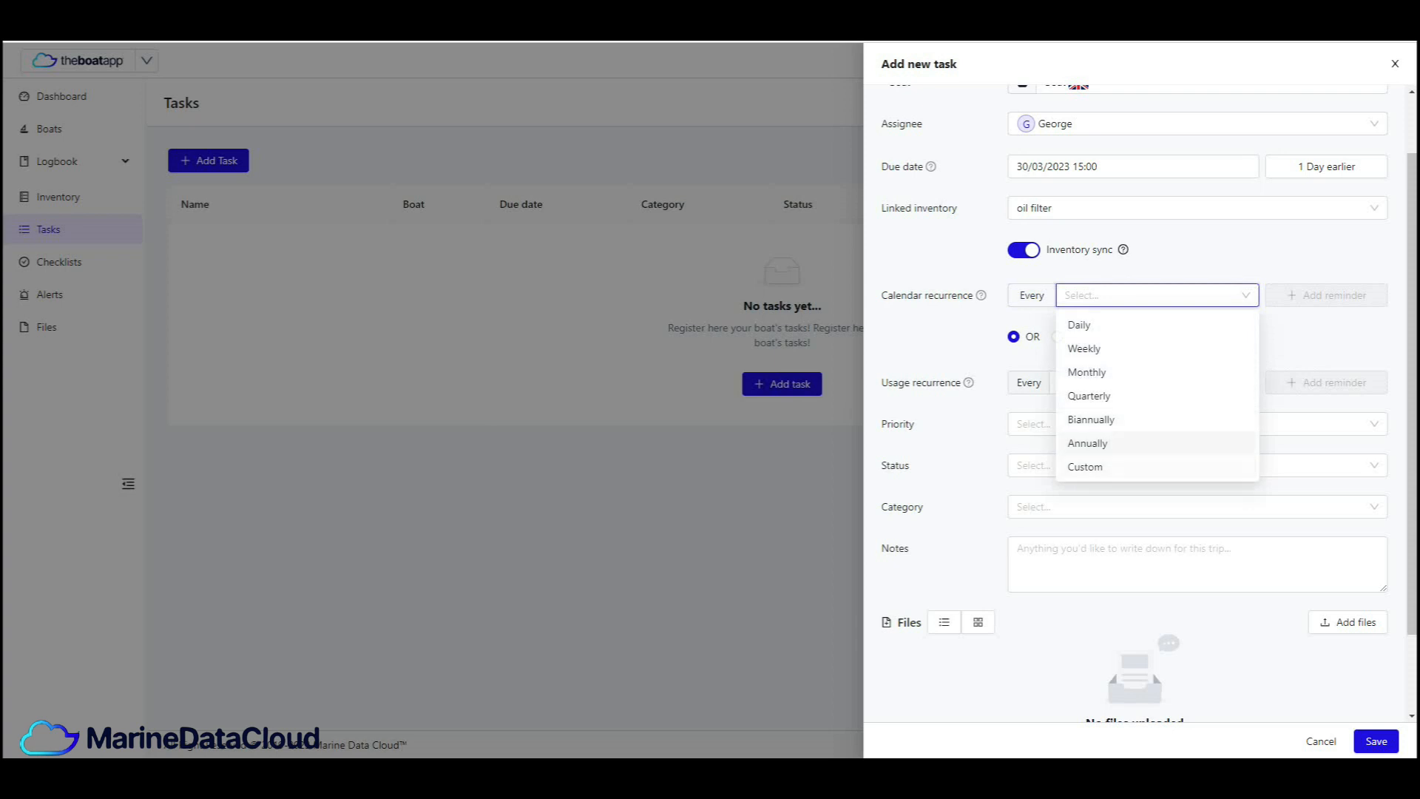
pyautogui.click(1087, 372)
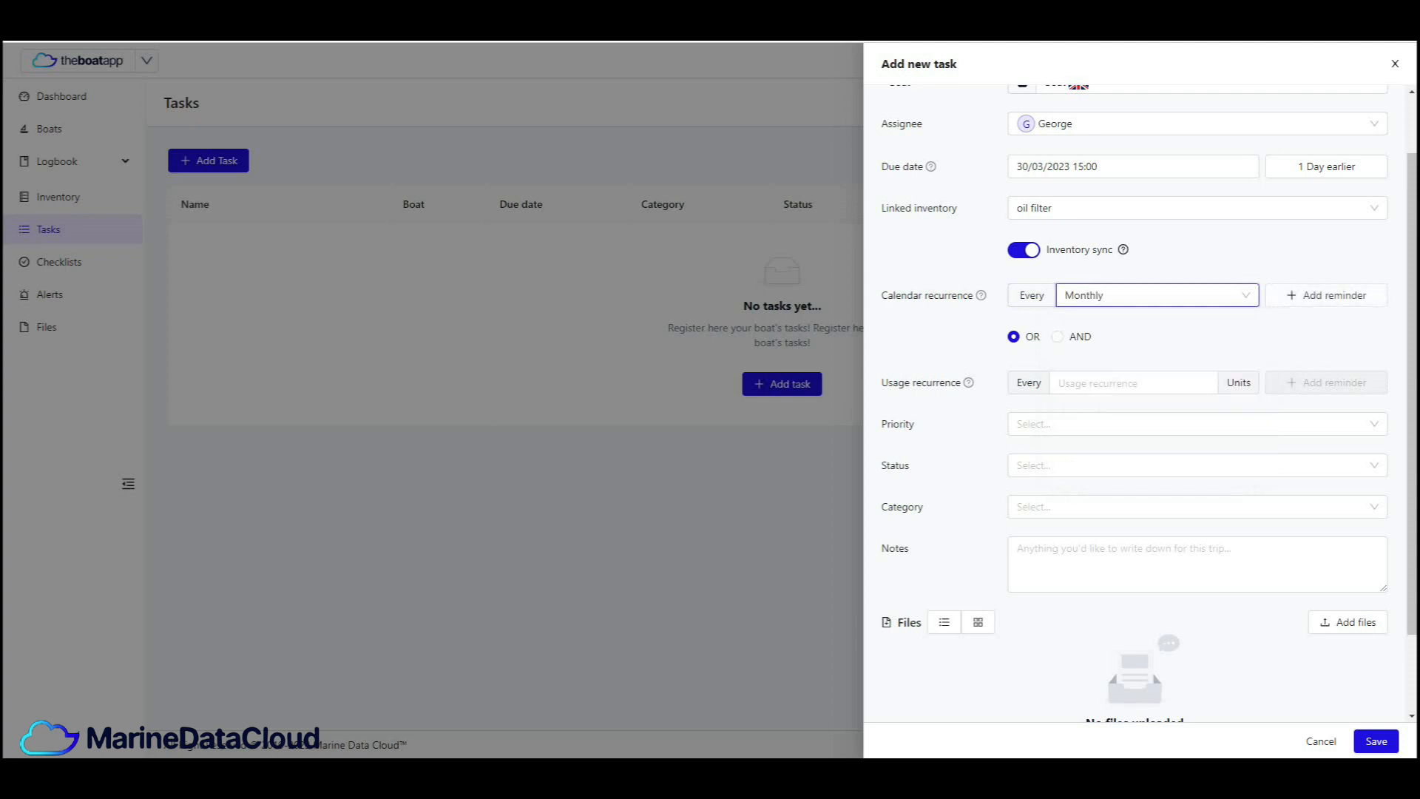
pyautogui.click(1326, 295)
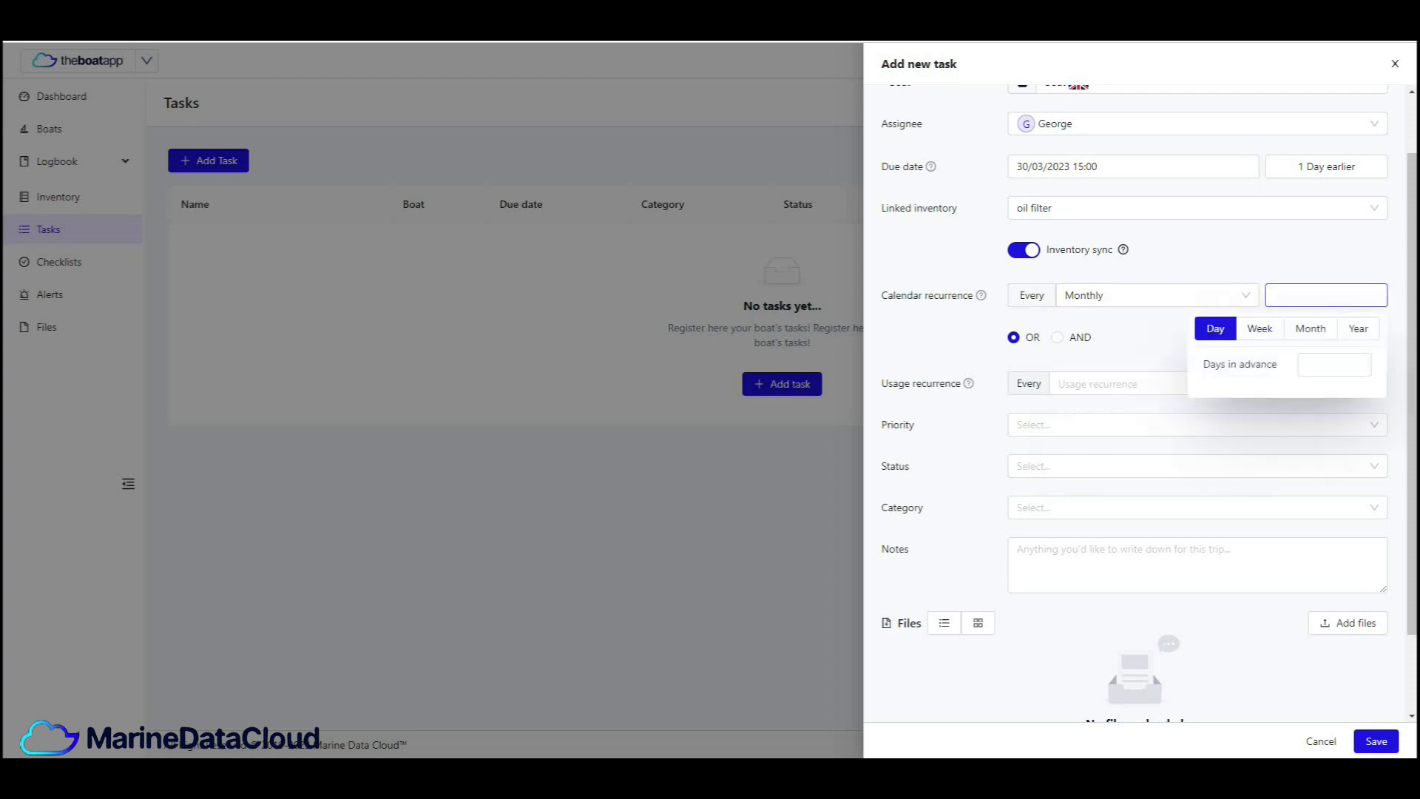
pyautogui.click(1260, 329)
pyautogui.click(1338, 365)
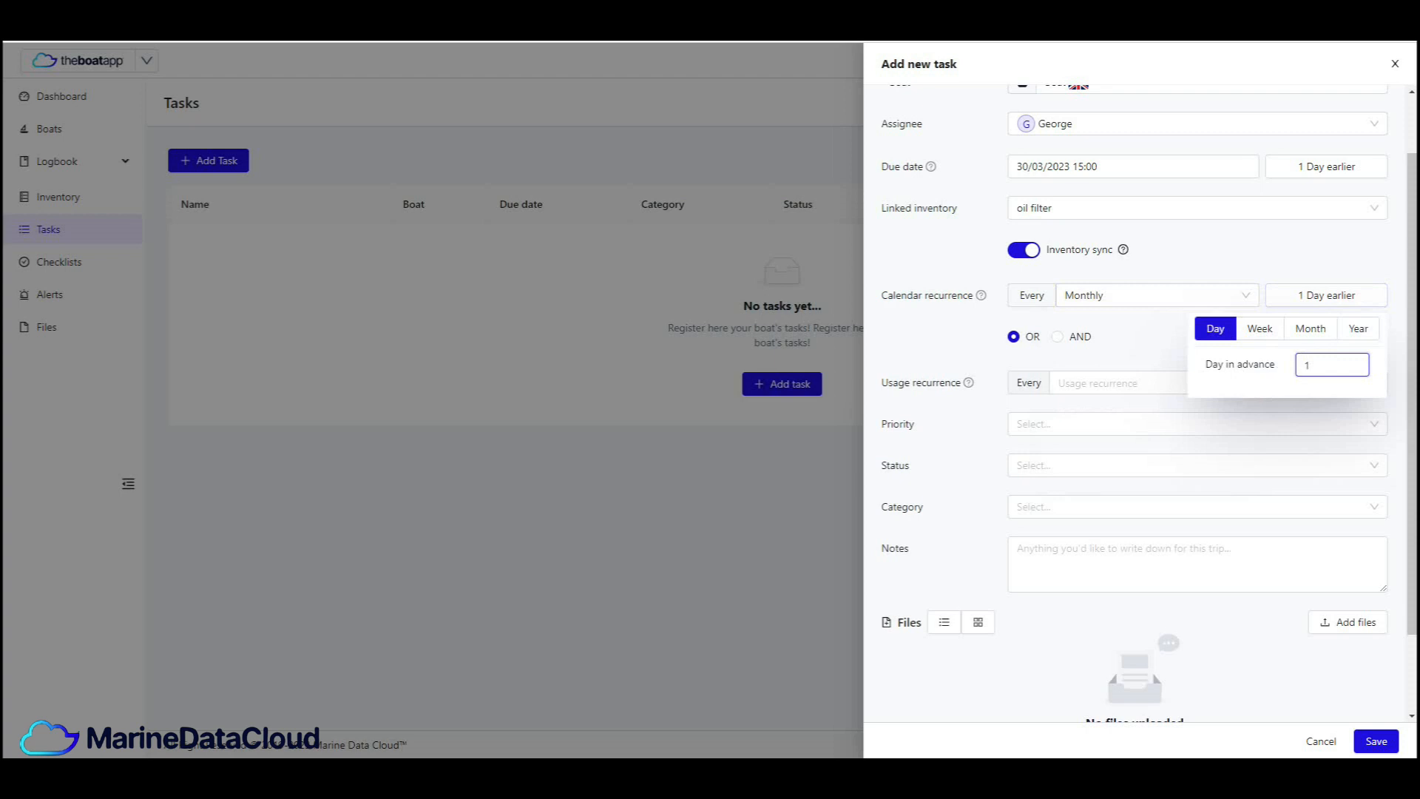
pyautogui.press('Escape')
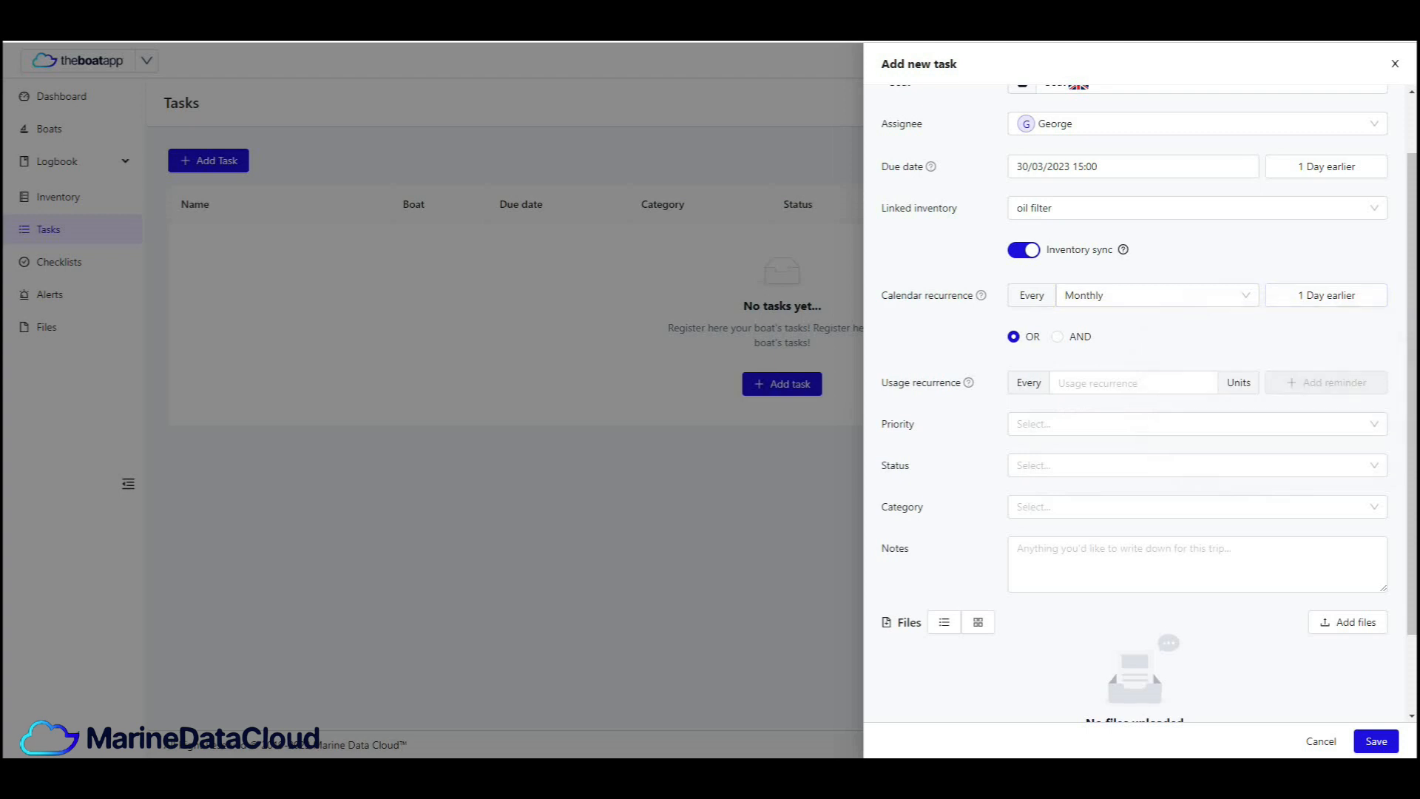
# - Keep the recurrence condition on OR and set the usage recurrence to every 2 units with a reminder value of 1
pyautogui.scroll(-1, 1139, 400)
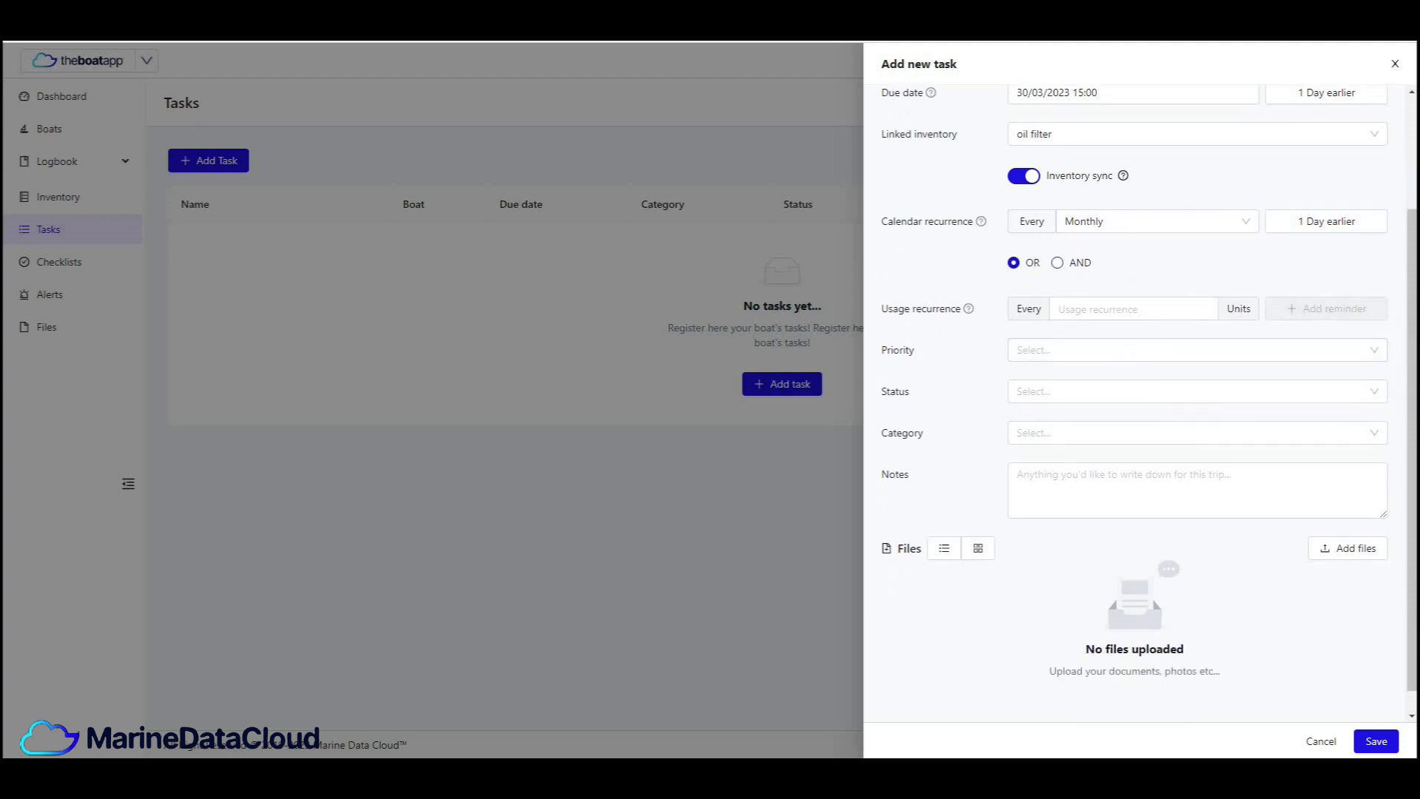
pyautogui.click(1058, 263)
pyautogui.click(1014, 263)
pyautogui.scroll(-1, 1139, 399)
pyautogui.click(1134, 284)
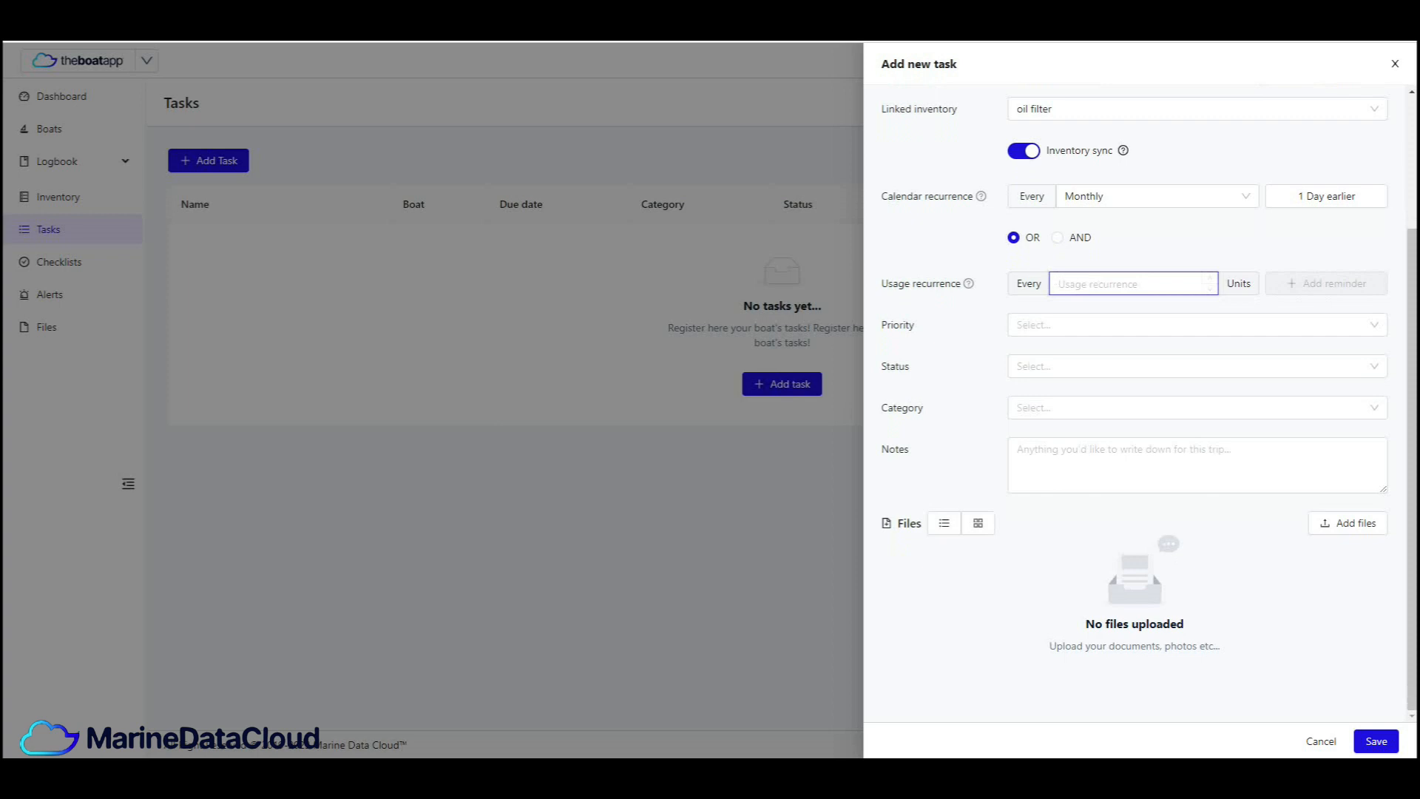
pyautogui.write('2')
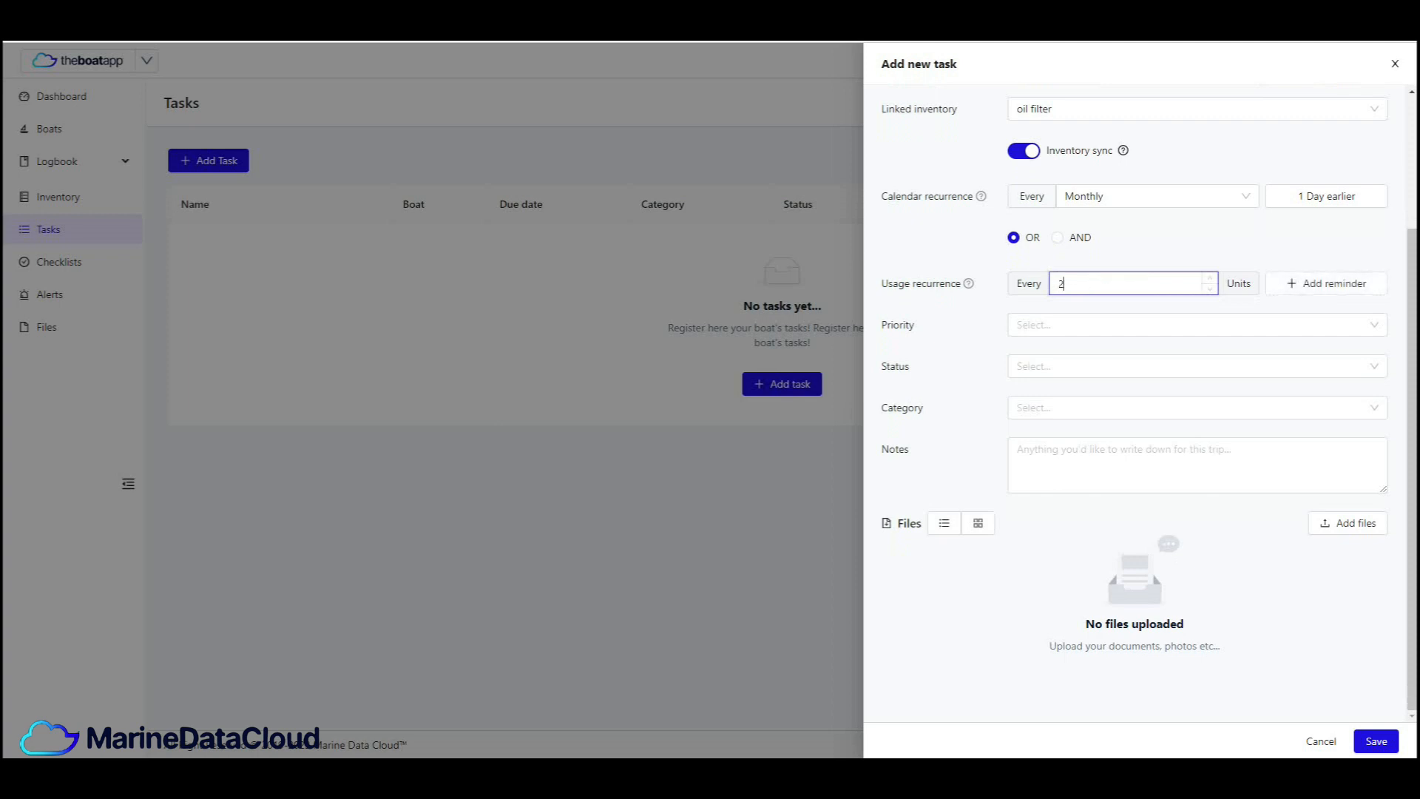
pyautogui.click(1326, 284)
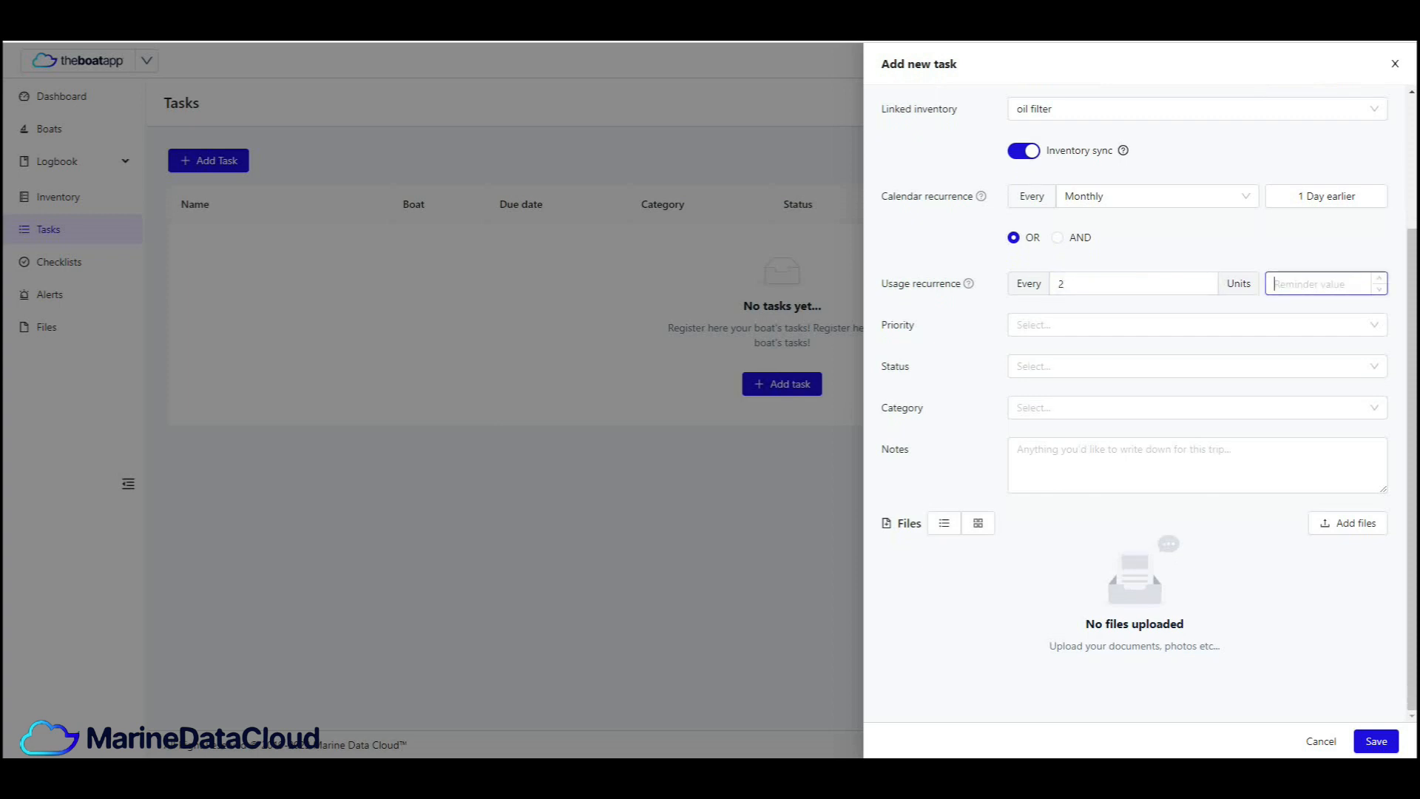
pyautogui.write('1')
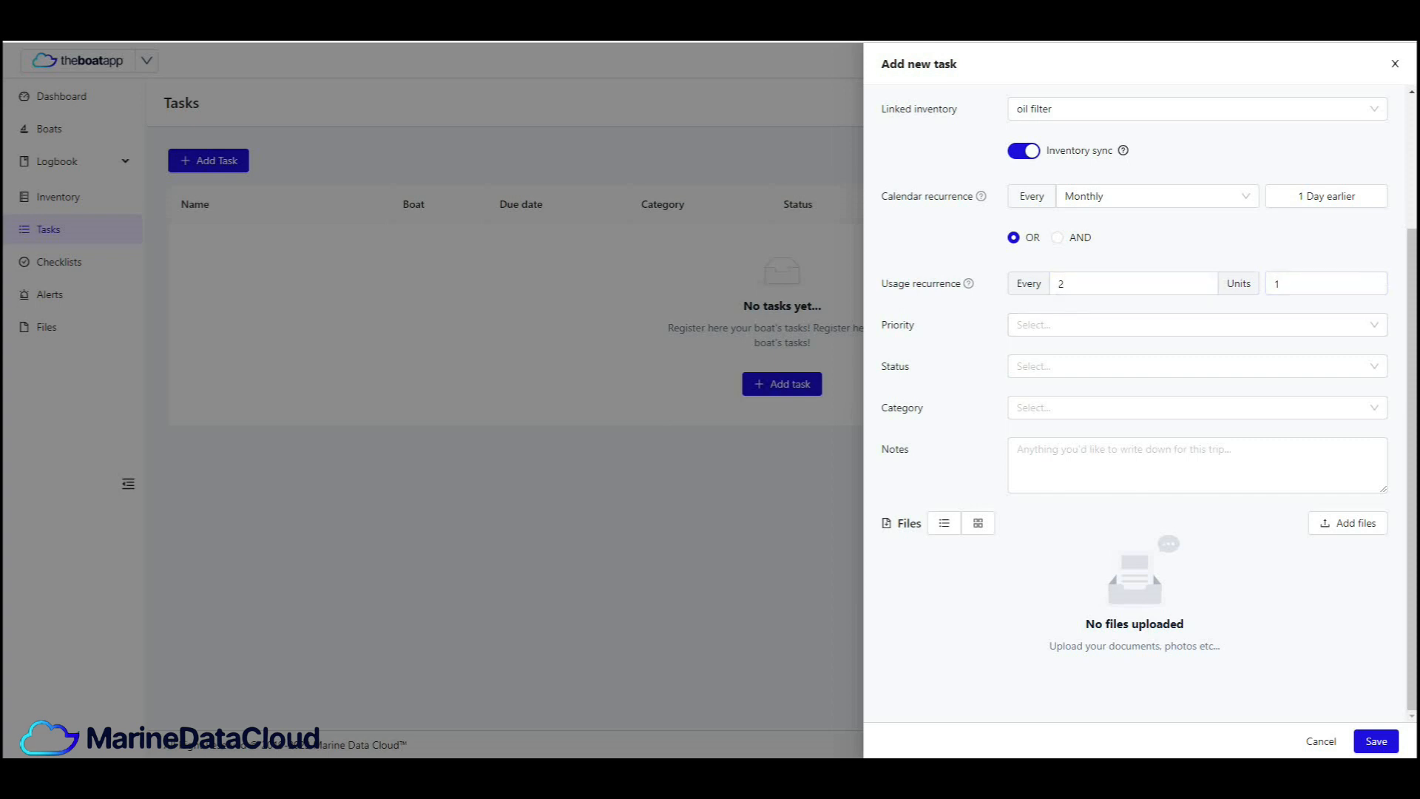
# - Clear the usage recurrence reminder value and enter 1 again
pyautogui.click(1306, 284)
pyautogui.doubleClick(1286, 284)
pyautogui.press('BackSpace')
pyautogui.click(1302, 284)
pyautogui.write('1')
# - Set the task's priority to High
pyautogui.press('Tab')
pyautogui.press('Down')
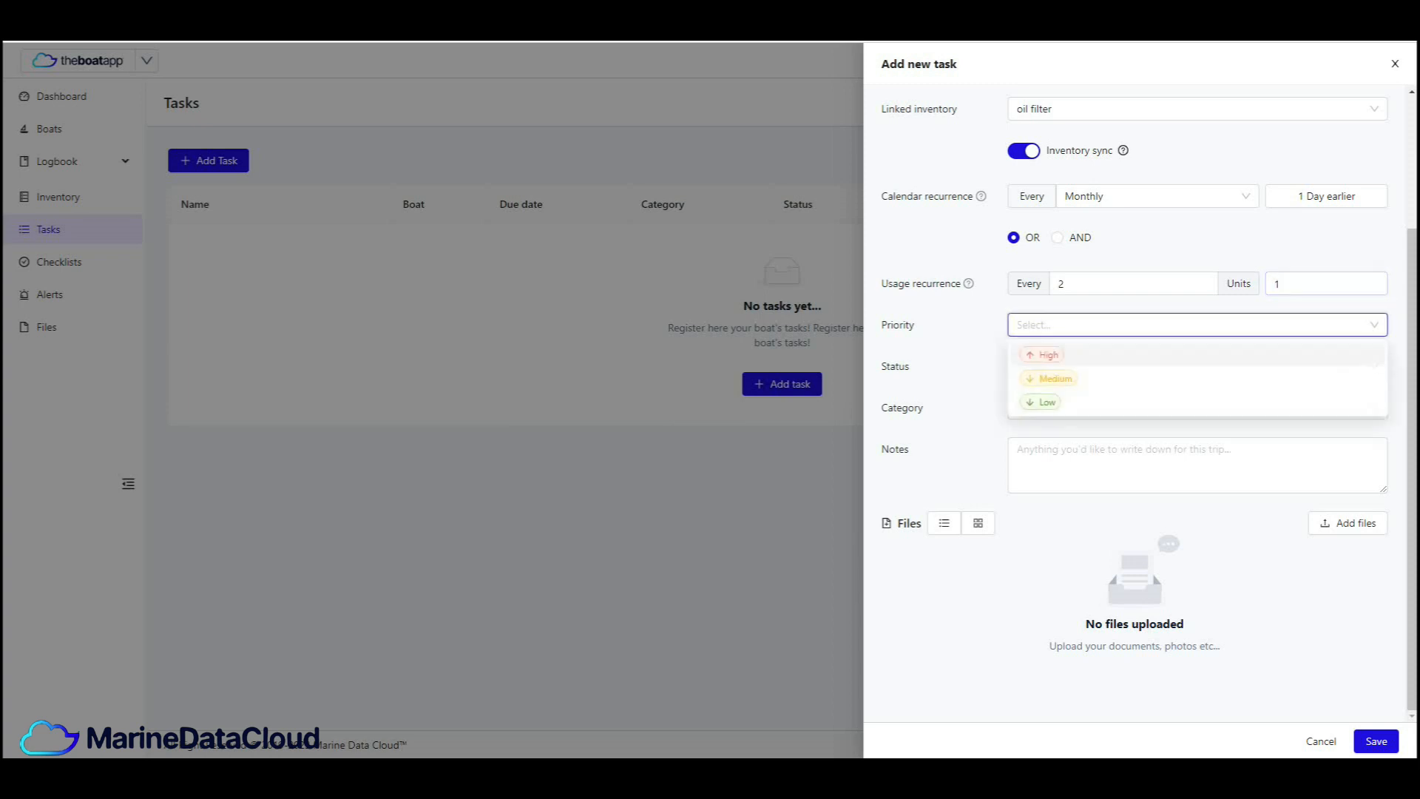
pyautogui.press('Down')
pyautogui.press('Down')
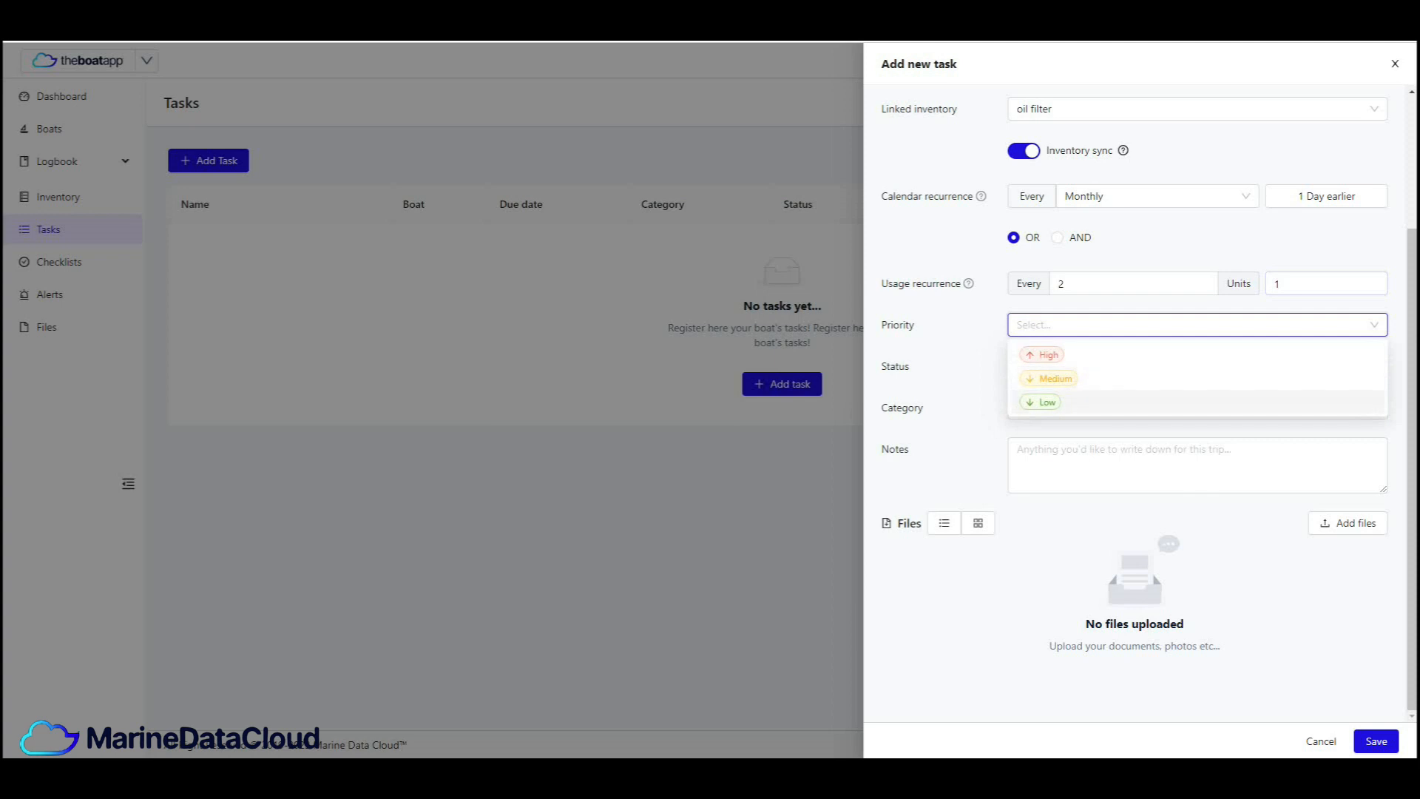
pyautogui.press('Down')
pyautogui.press('Down')
pyautogui.press('Down')
pyautogui.press('Return')
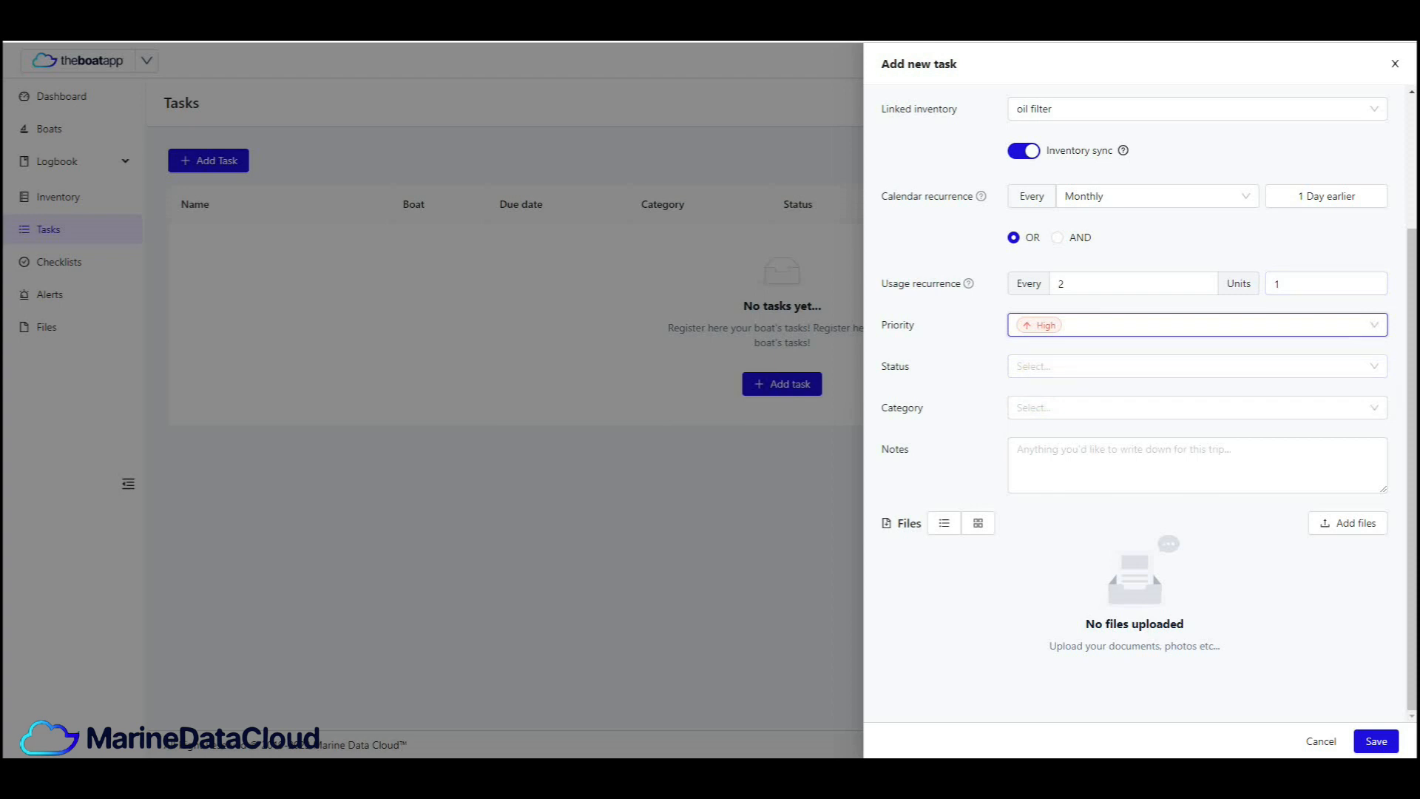
# - Set the task's status to In progress
pyautogui.click(1196, 366)
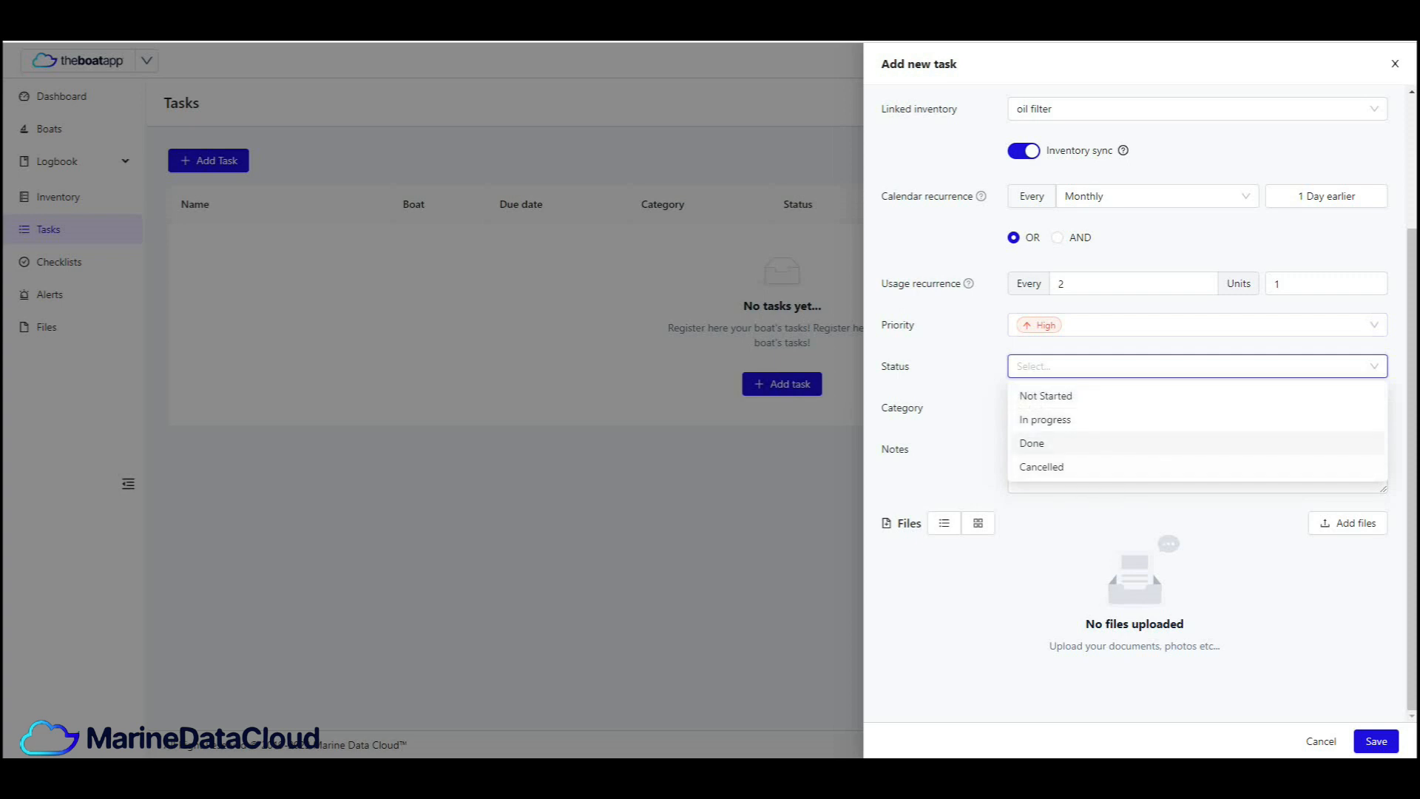
pyautogui.press('Return')
pyautogui.press('Tab')
# - Leave the category empty, enter "Note about filter" as the task's note and open the file upload
pyautogui.click(1198, 408)
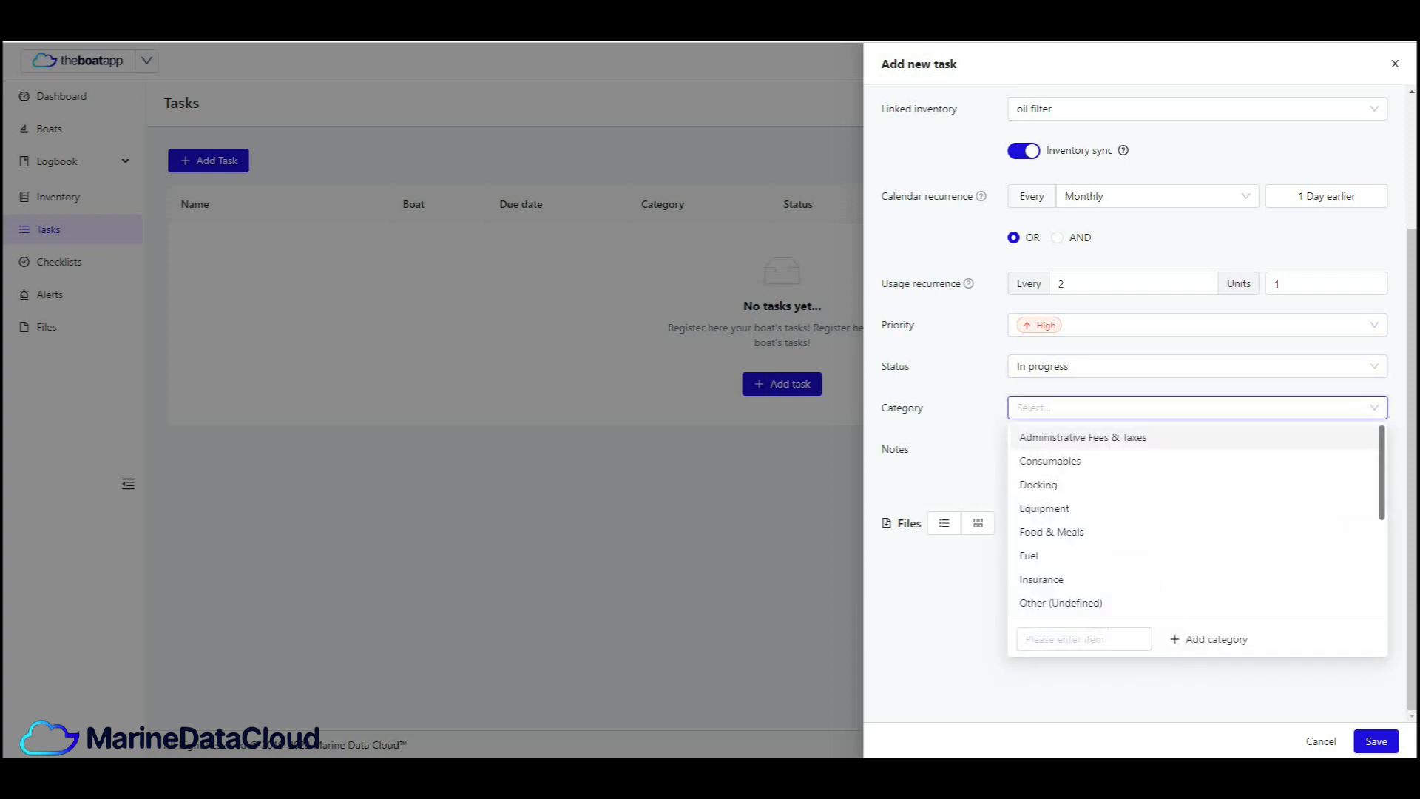
pyautogui.click(1197, 465)
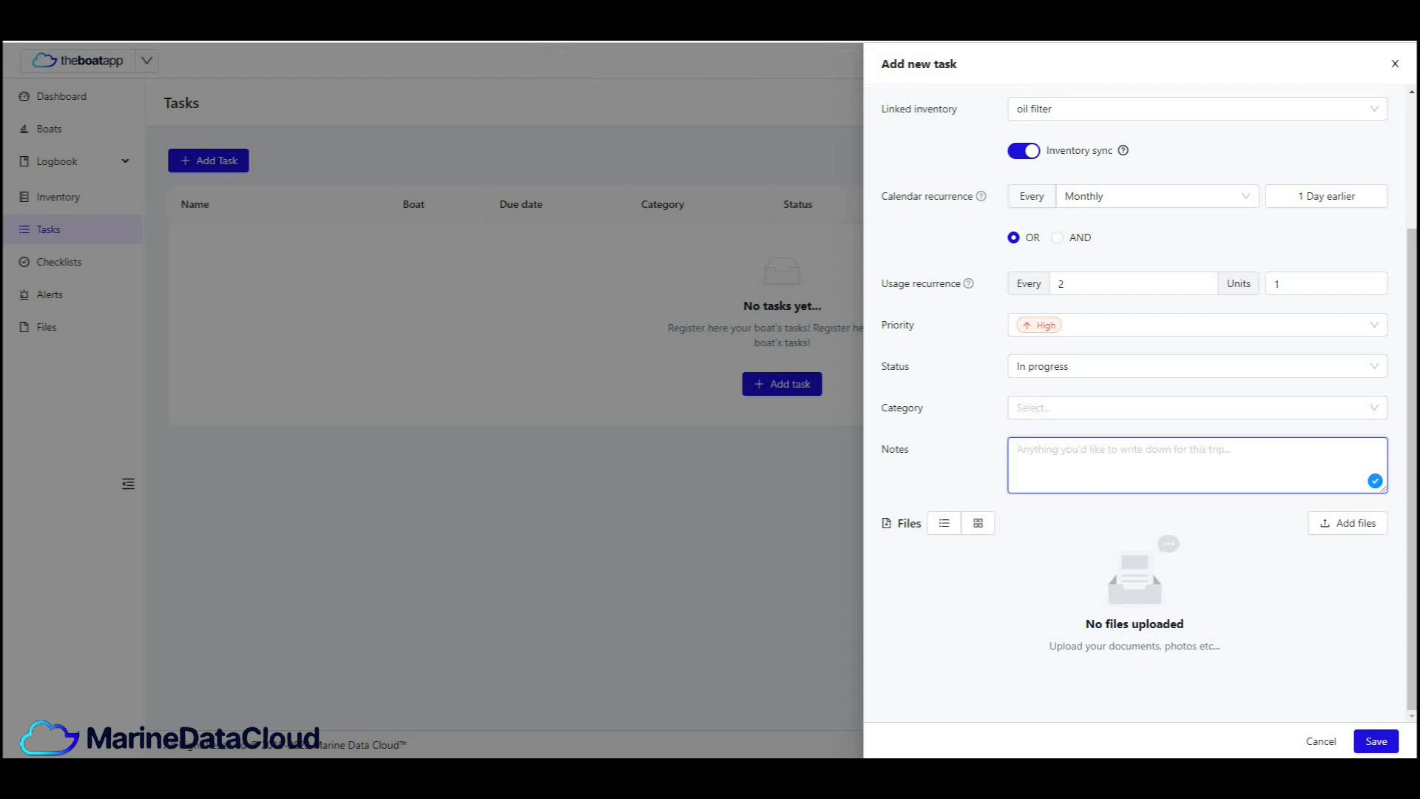
pyautogui.write('Note o')
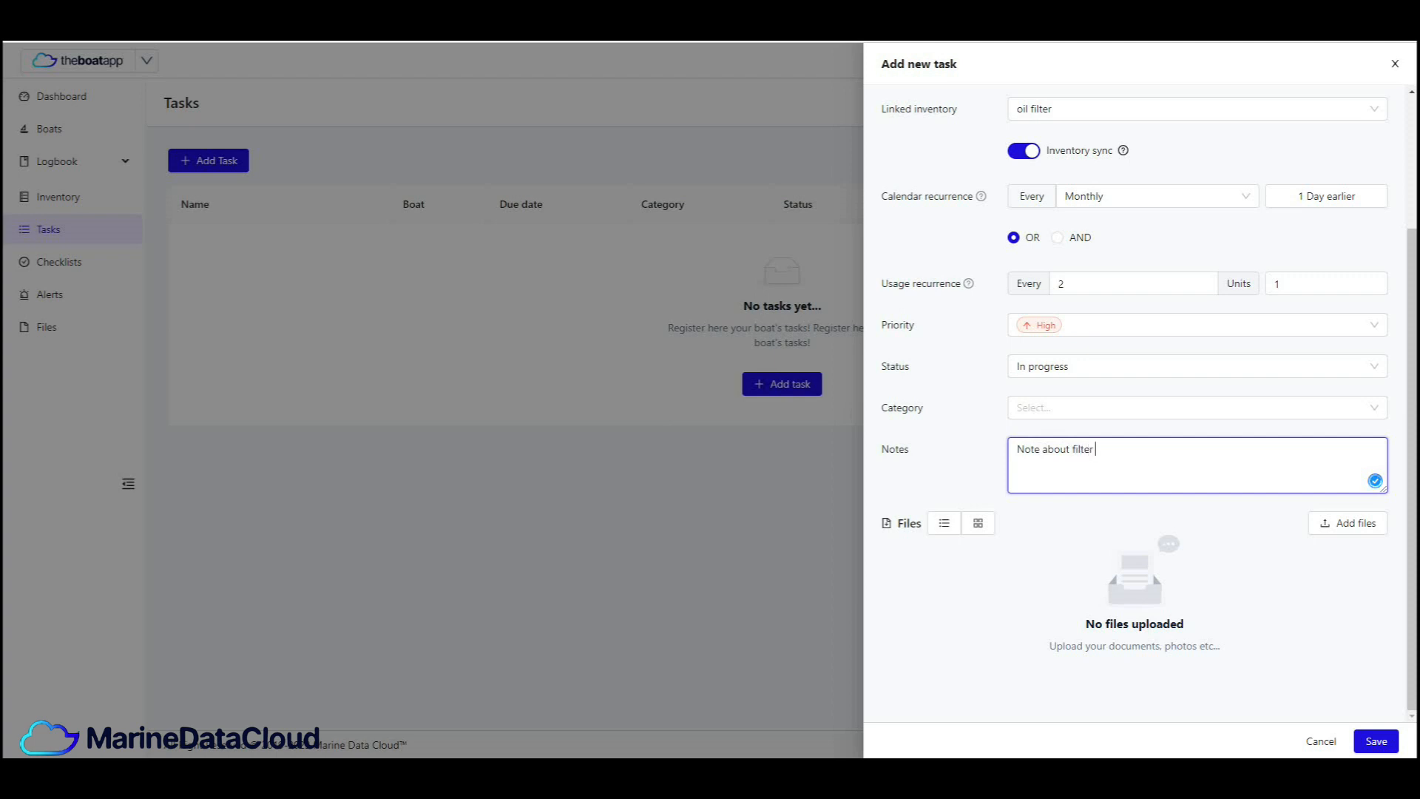
pyautogui.click(1347, 523)
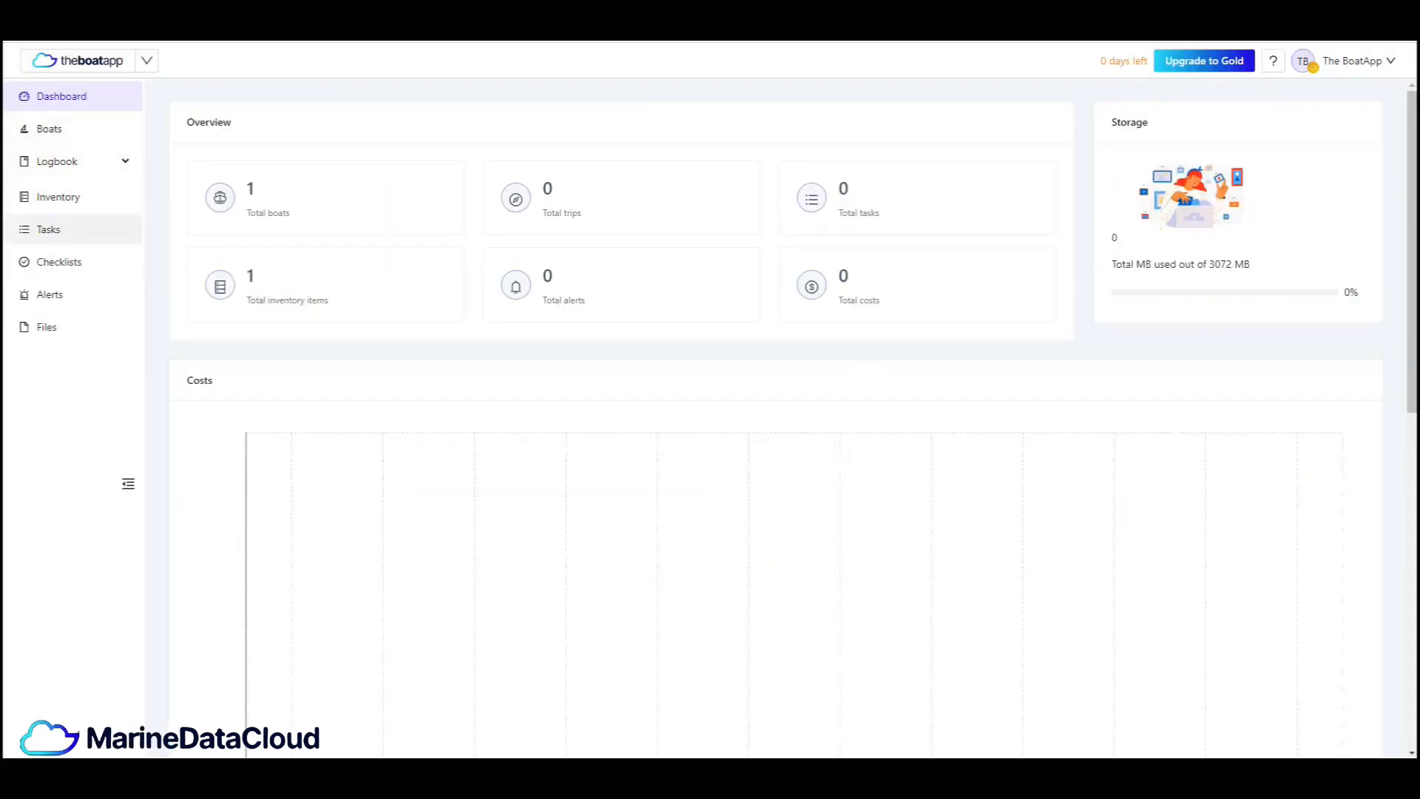
# - Open the details of the Change Oi lFilter task from the task list and review its saved settings
pyautogui.click(49, 229)
pyautogui.moveTo(339, 244)
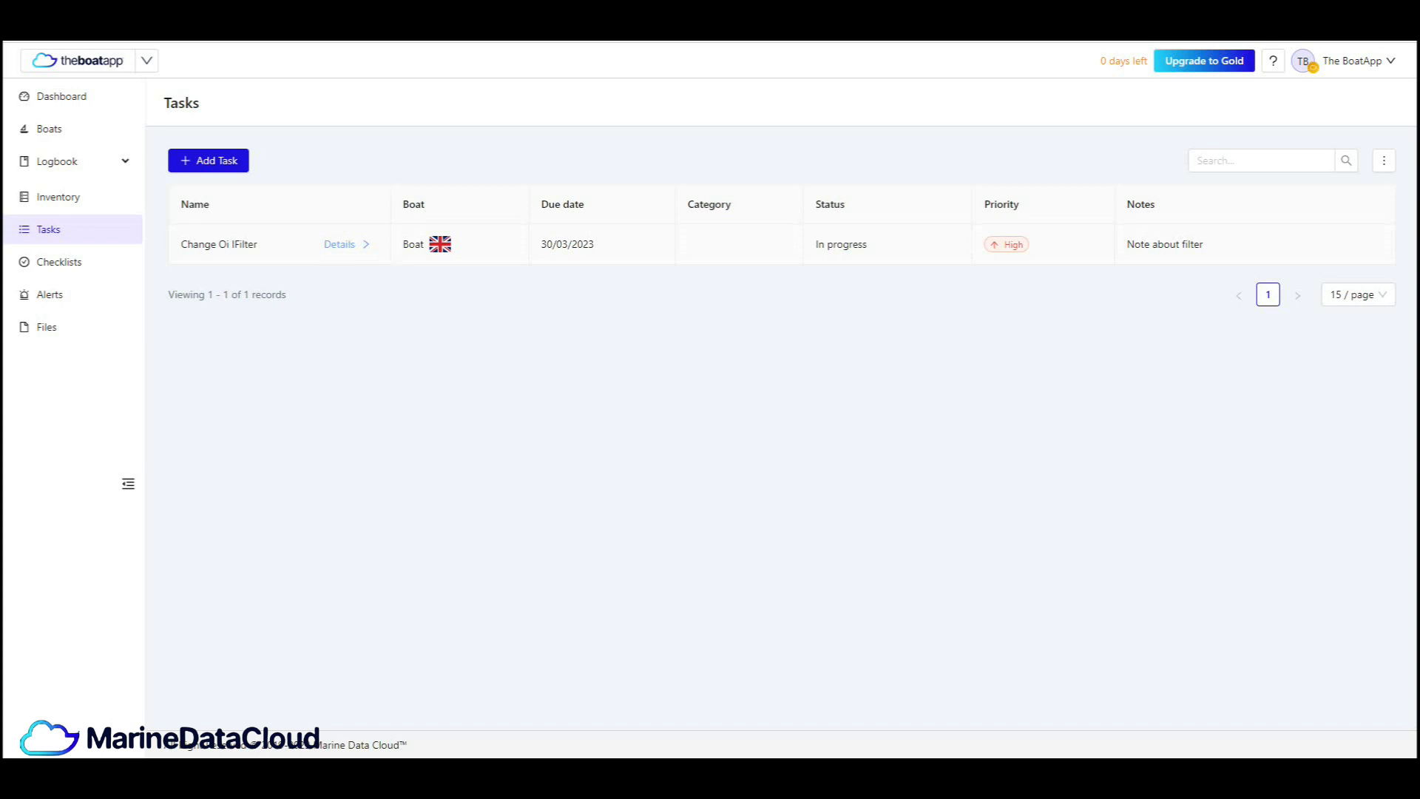
pyautogui.click(339, 244)
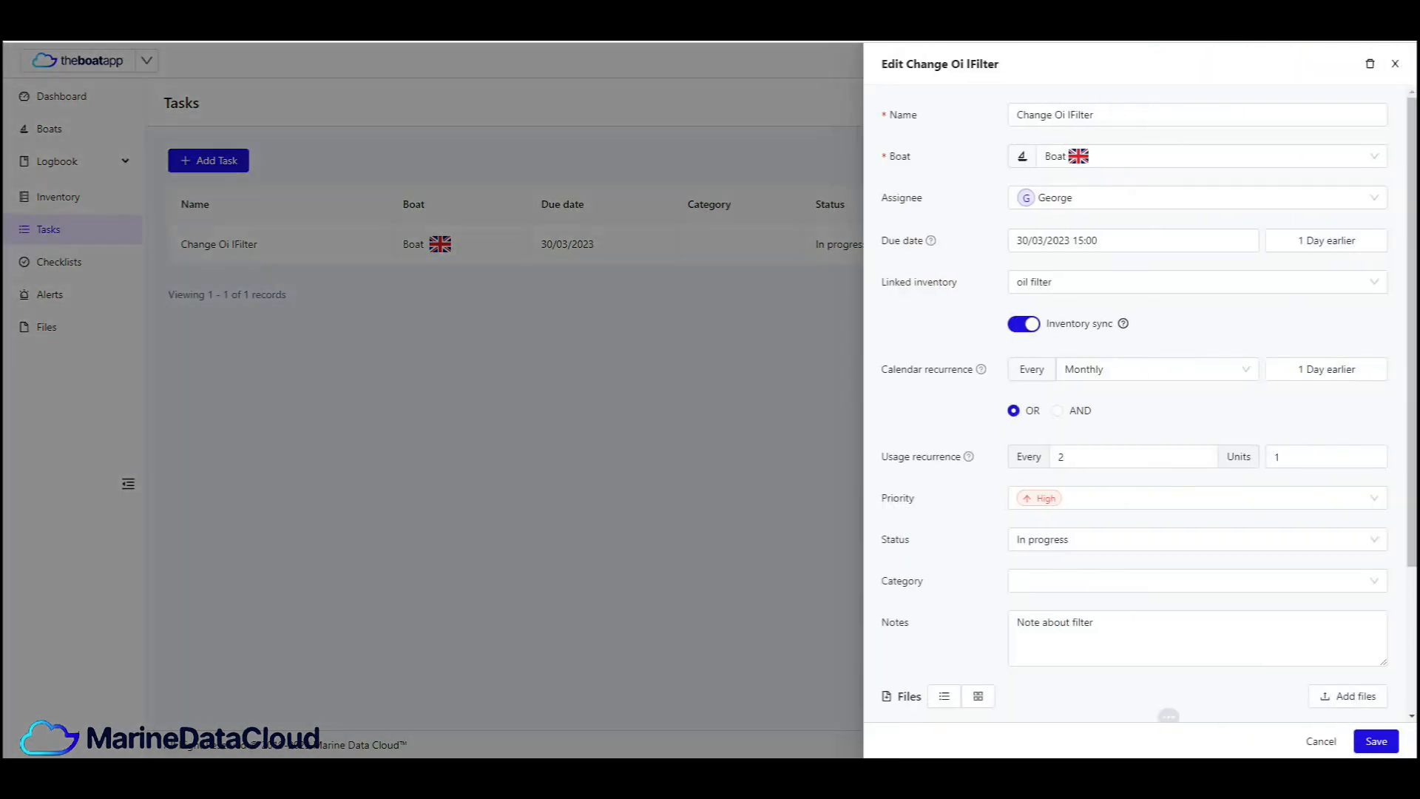
pyautogui.scroll(-3, 1198, 407)
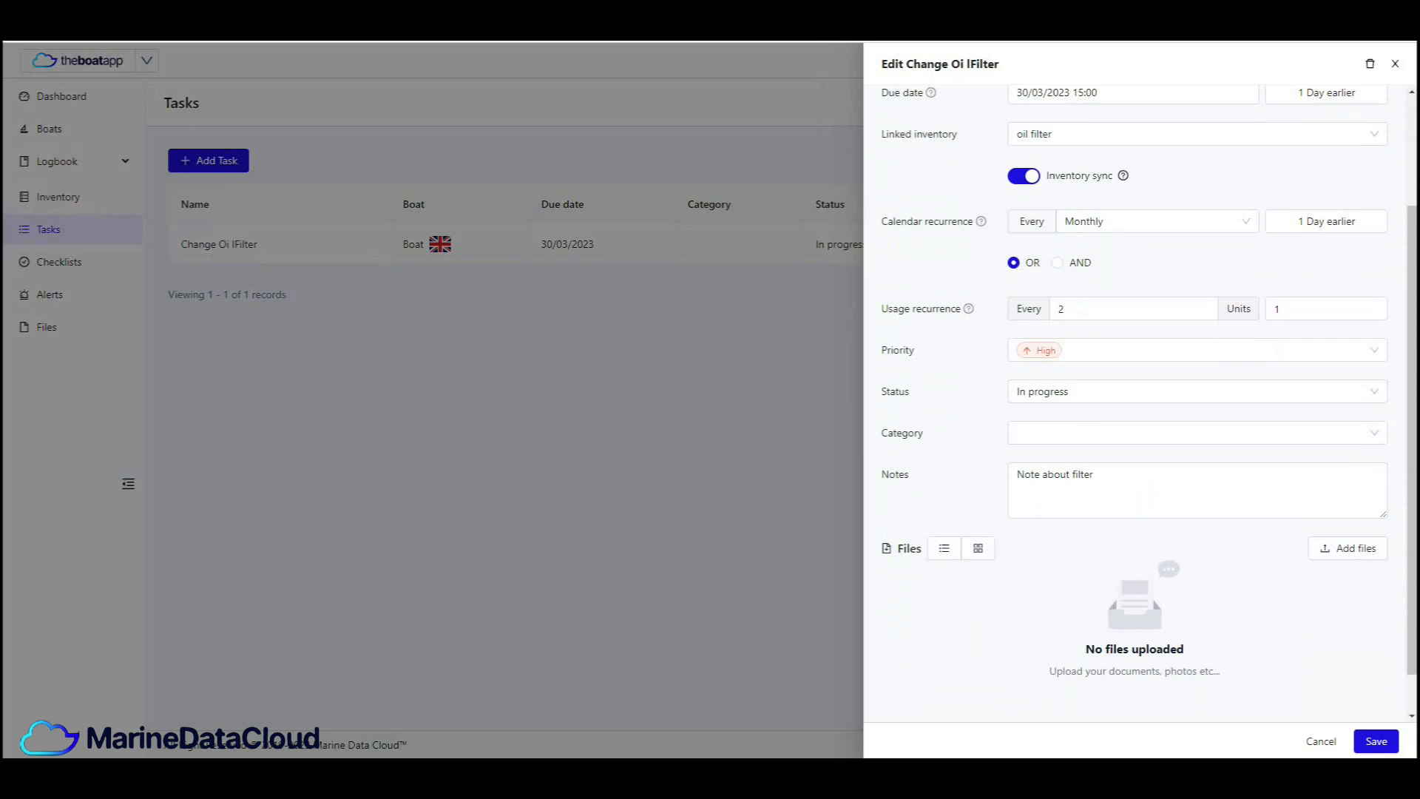
pyautogui.scroll(2, 1198, 443)
pyautogui.scroll(1, 1198, 470)
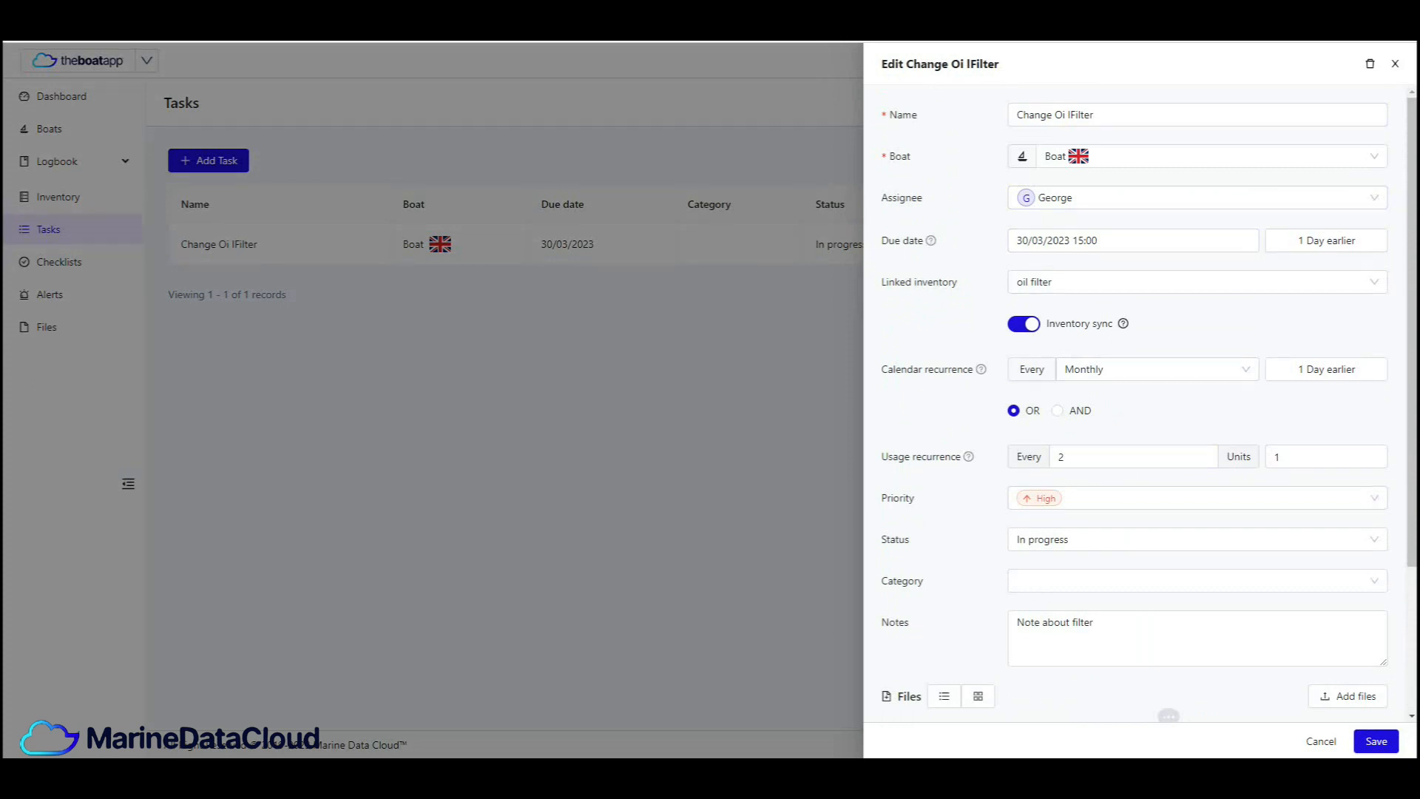
# - Delete the Change Oi lFilter task and confirm the deletion
pyautogui.click(1370, 64)
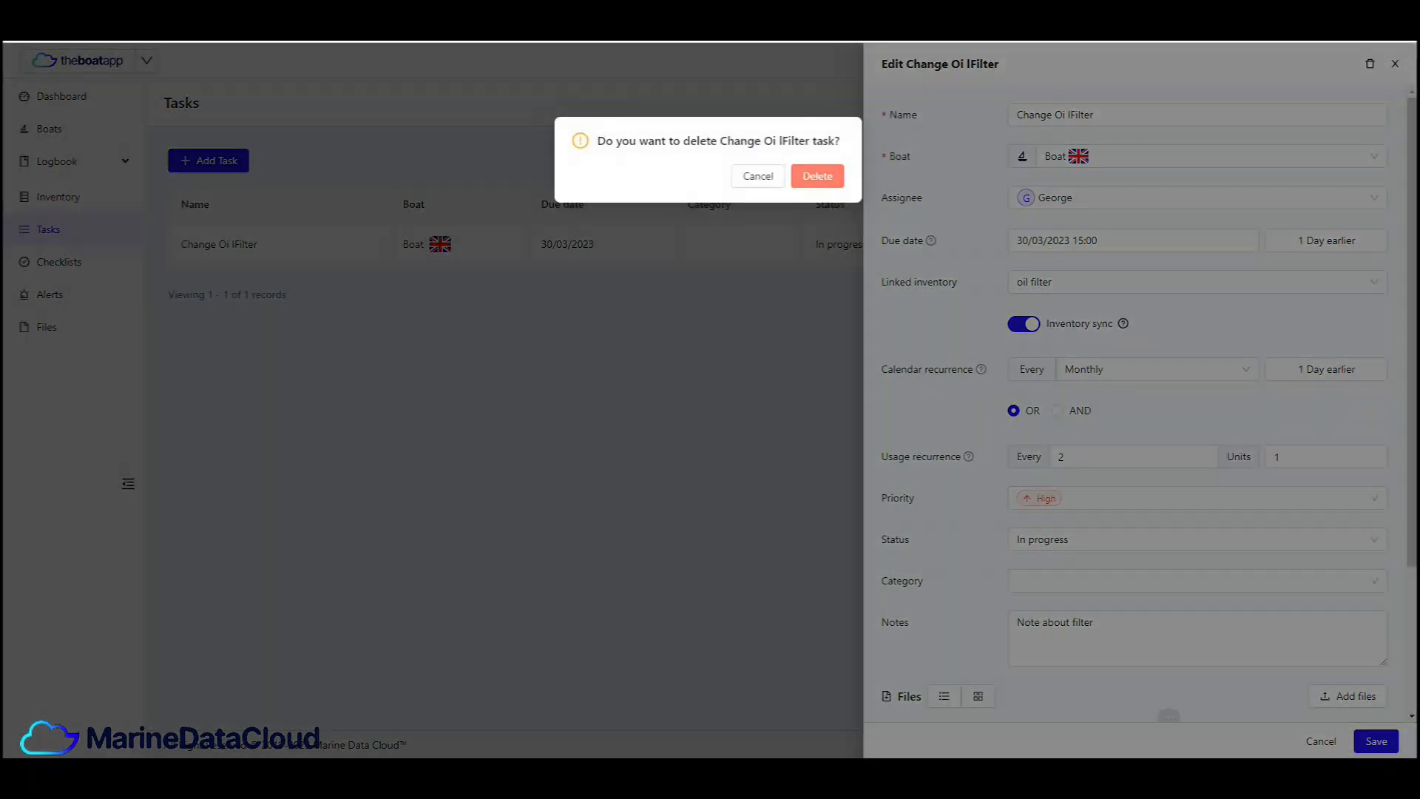
pyautogui.click(817, 176)
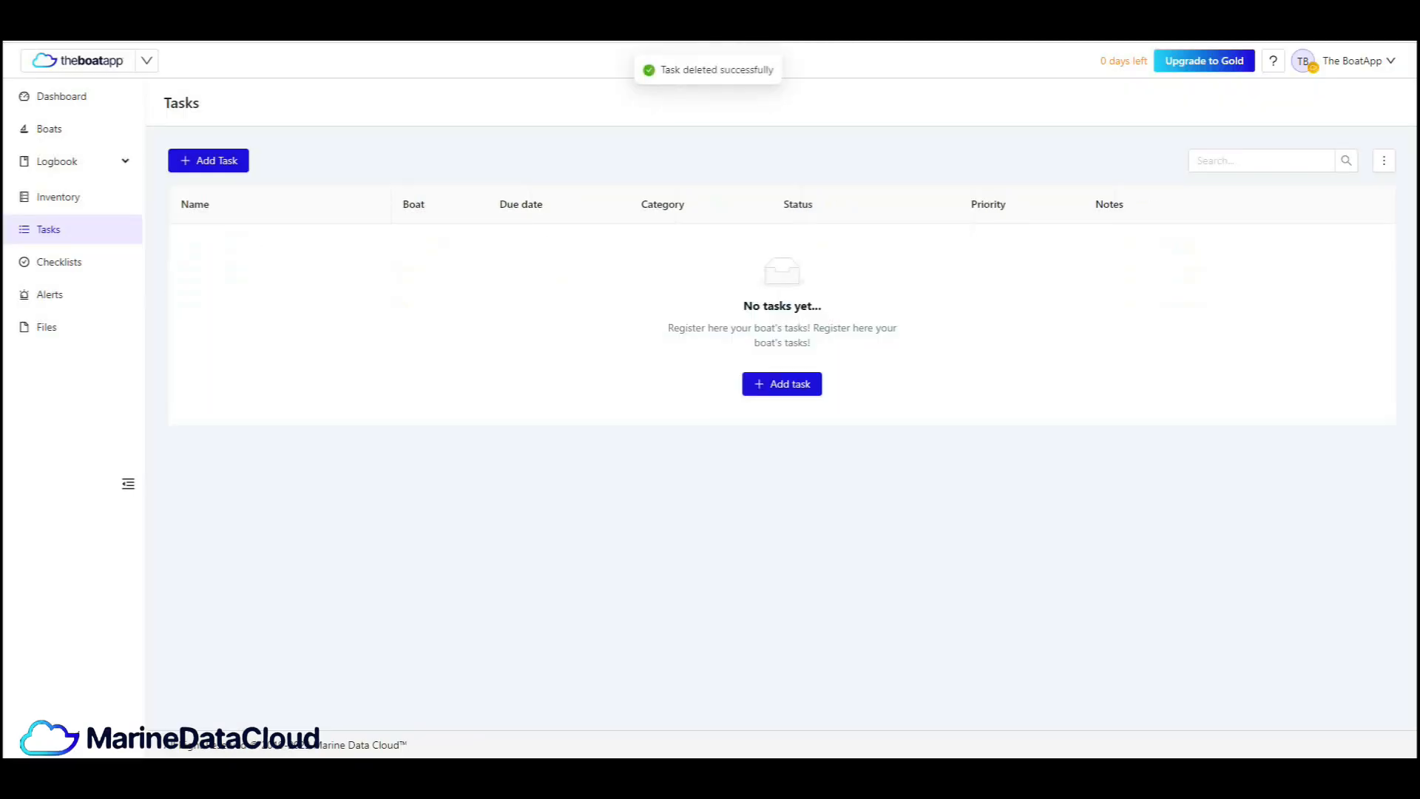